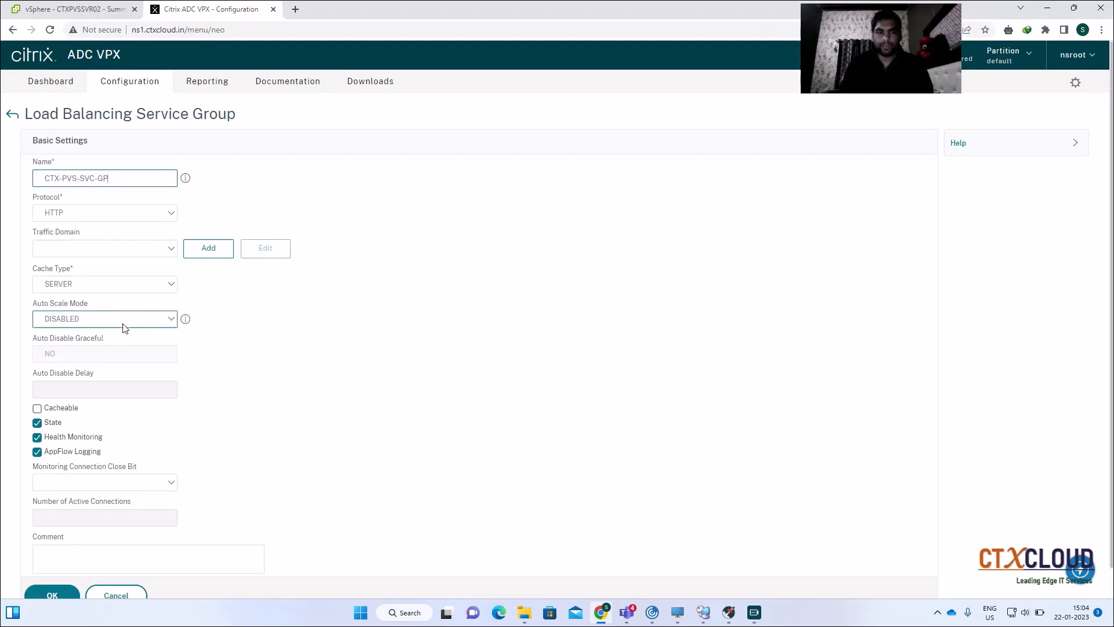
- Set the CTX-PVS-SVC-GP service group's protocol to TFTP and create the group
scroll(94, 246, down, 1)
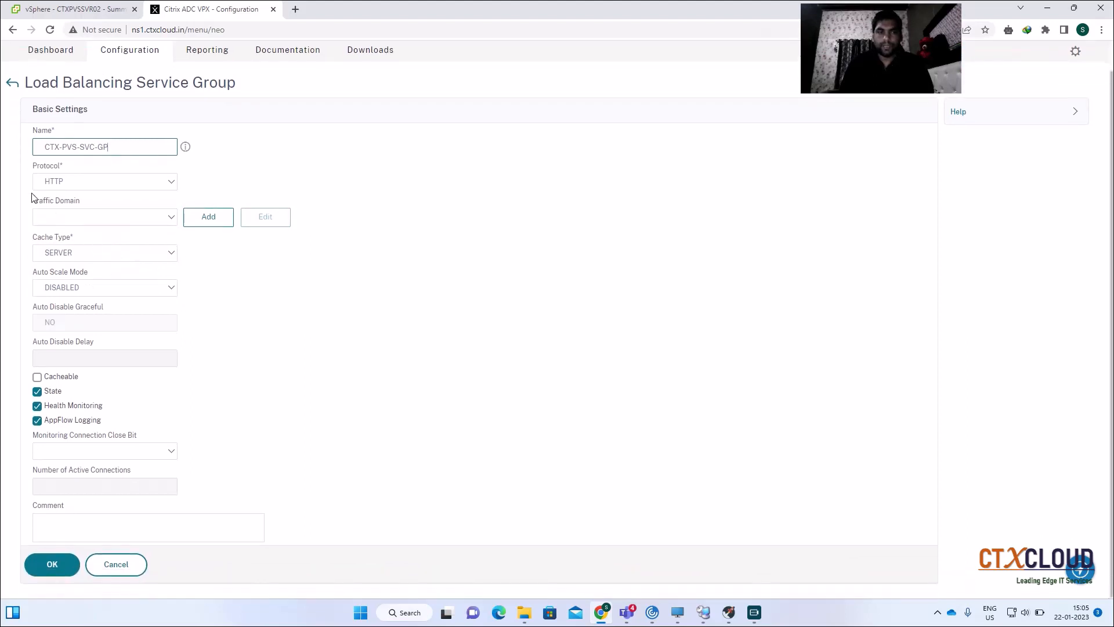
click(96, 185)
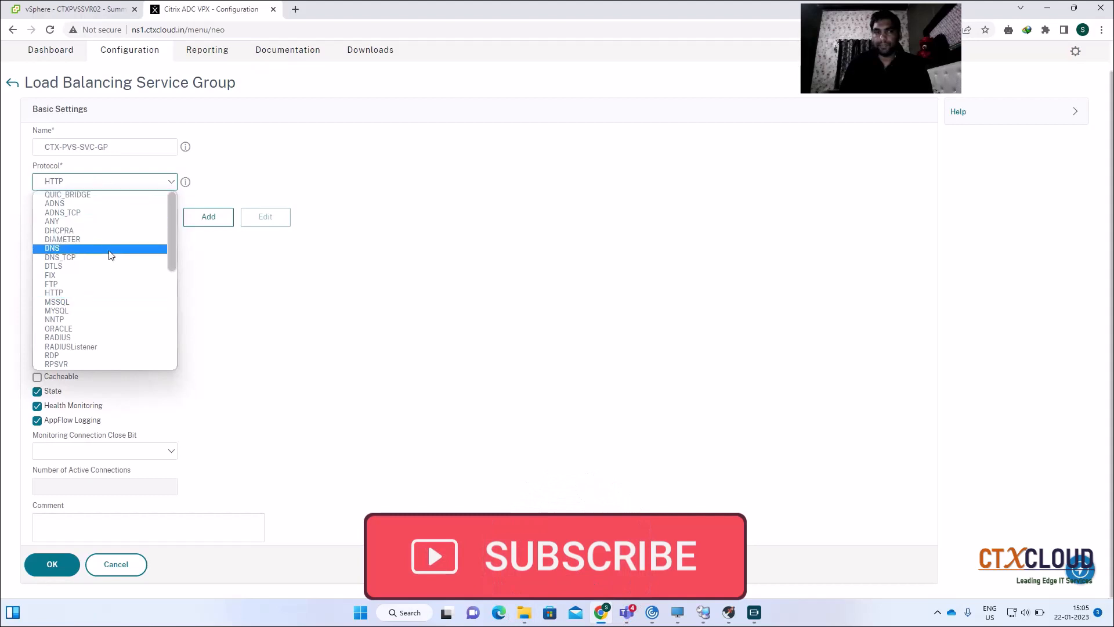
scroll(103, 288, down, 3)
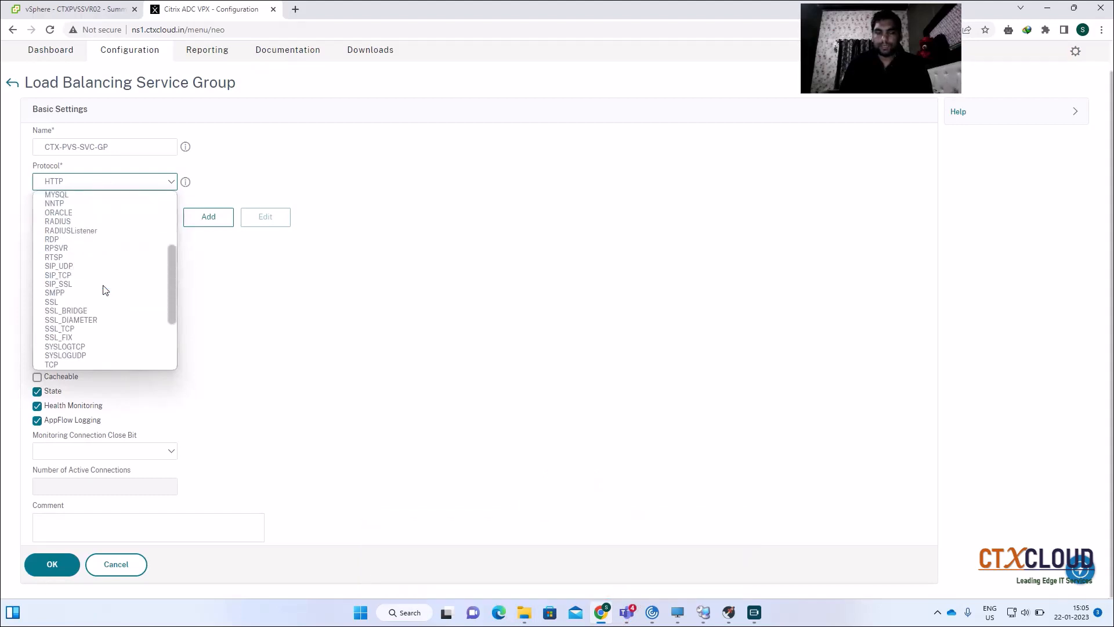
scroll(84, 311, down, 3)
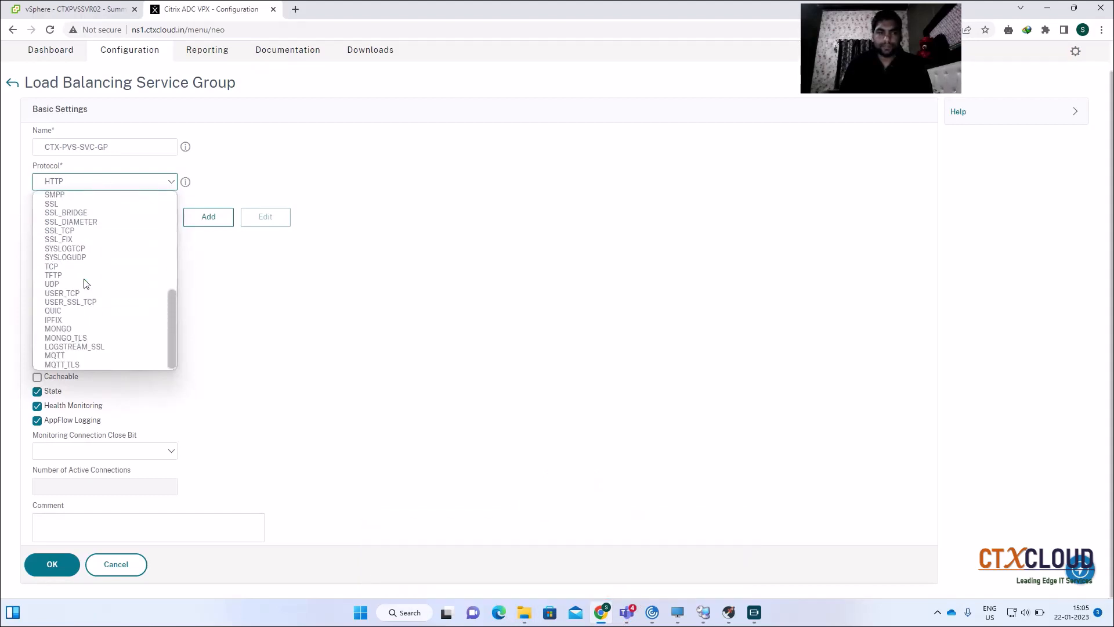
click(84, 277)
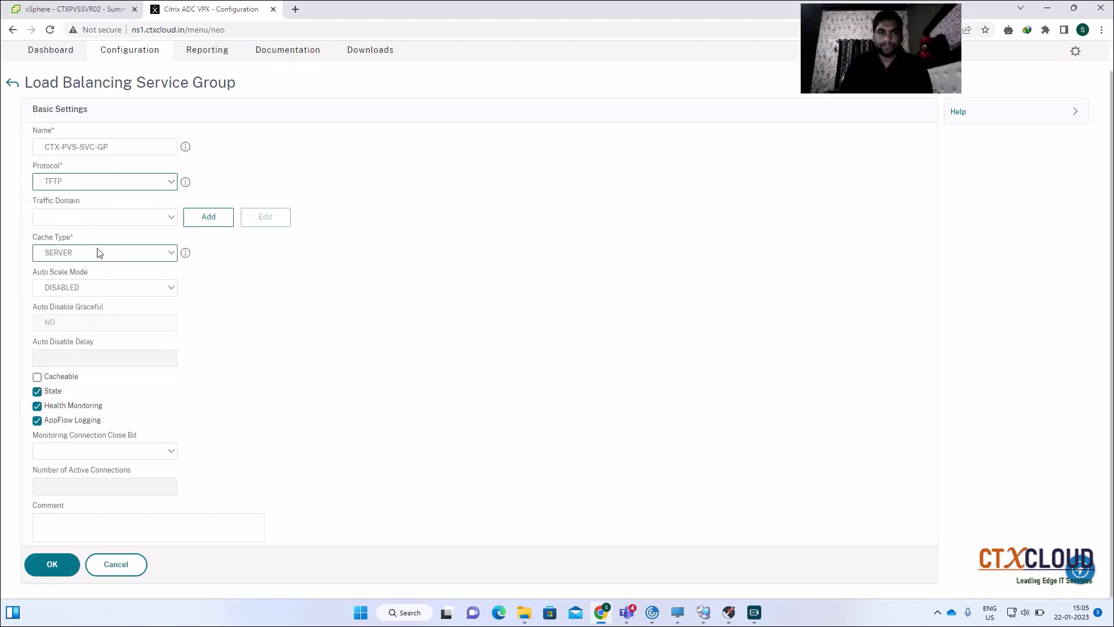
click(46, 562)
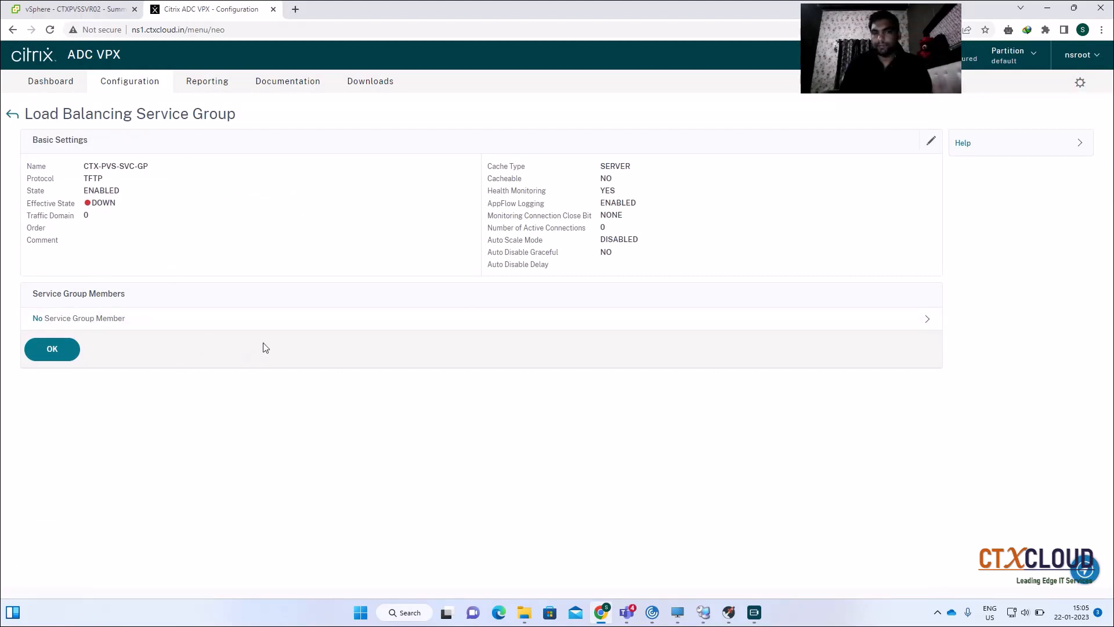
- Add the servers CTXPVSSVR01 and CTXPVSSVR02 to the service group as server-based members on port 69
click(273, 325)
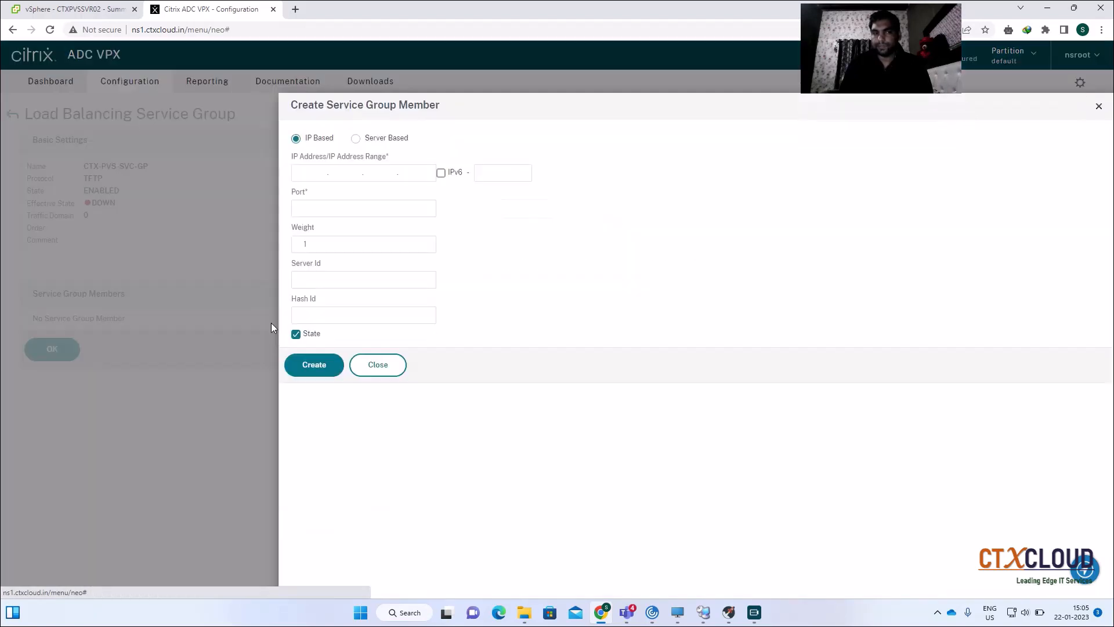
click(356, 140)
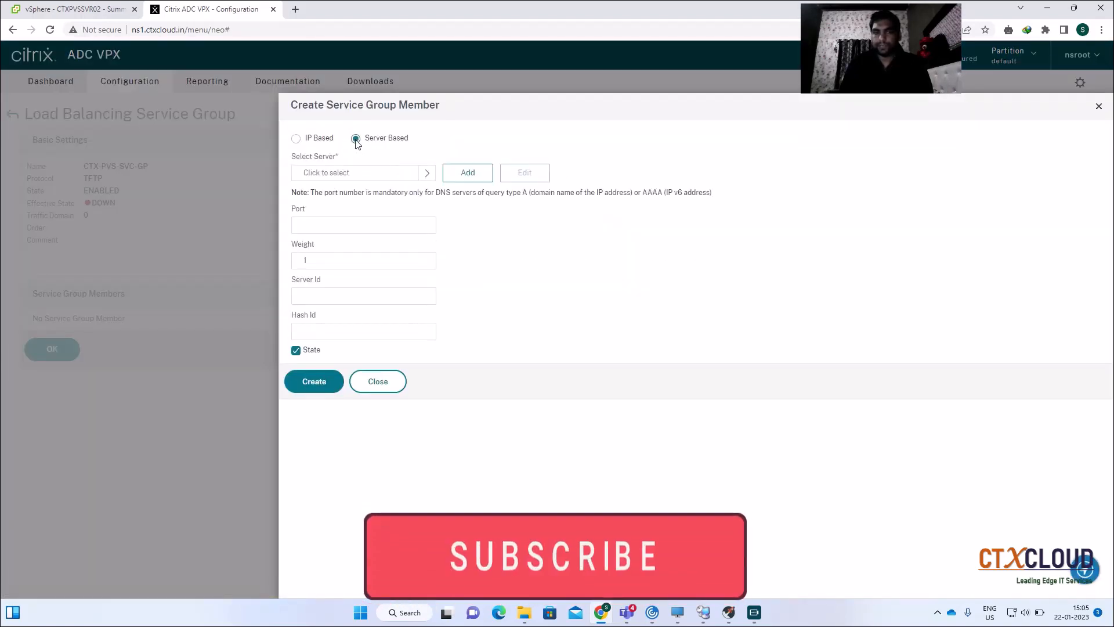
click(424, 175)
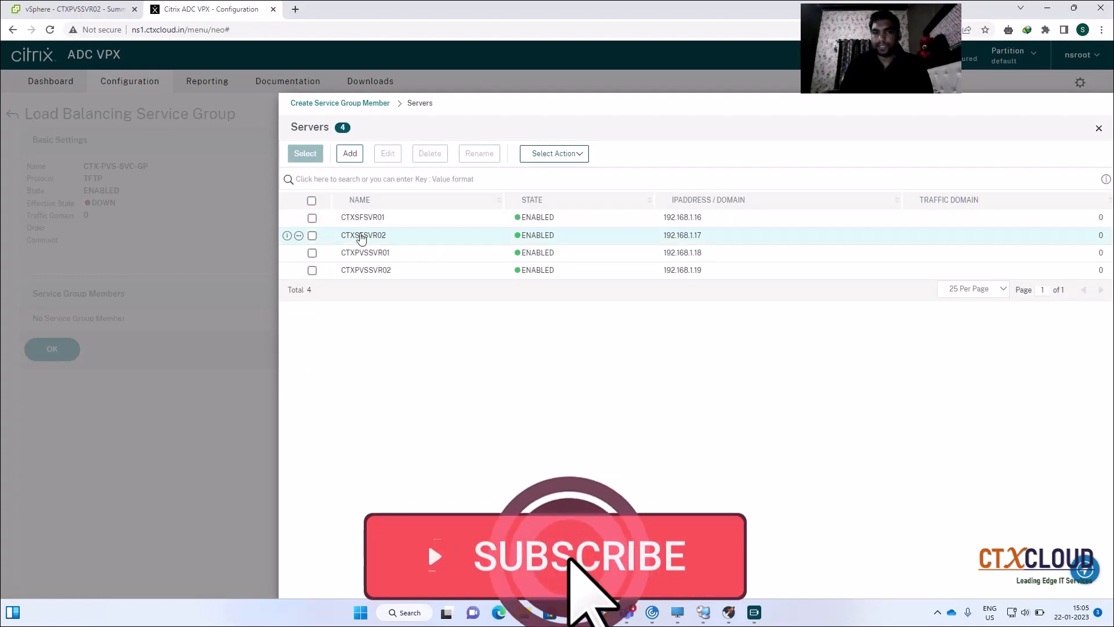
click(312, 253)
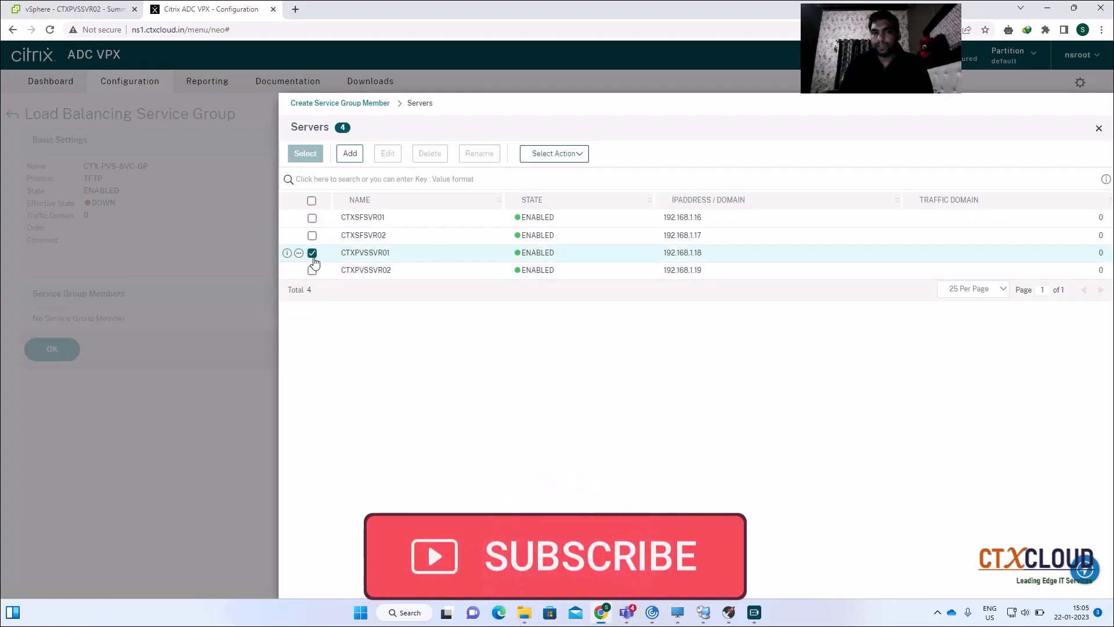
click(312, 270)
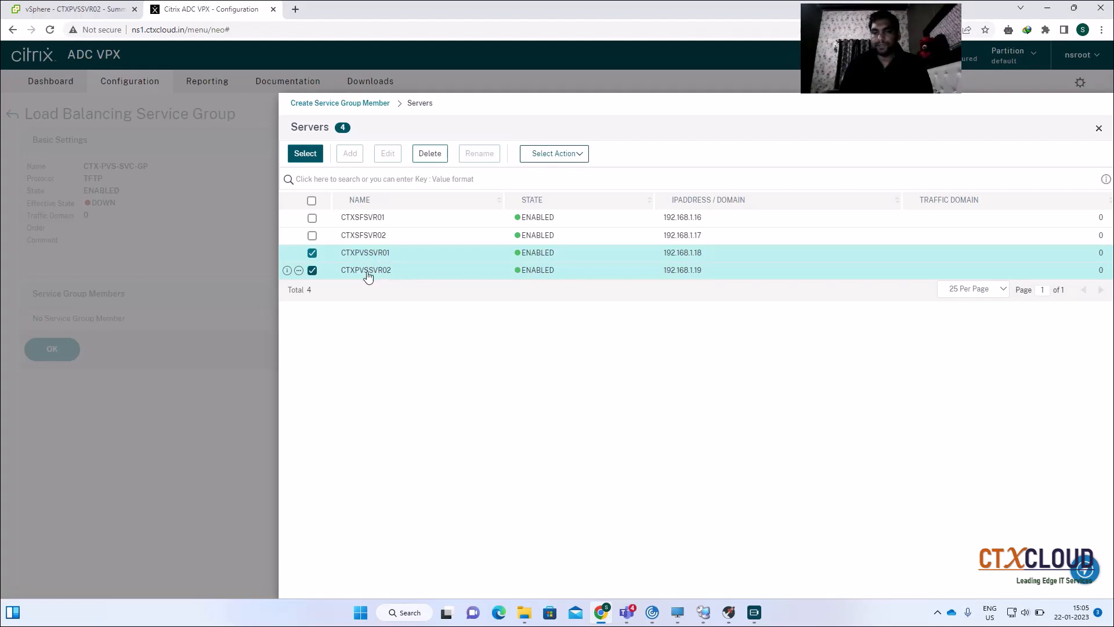
click(306, 154)
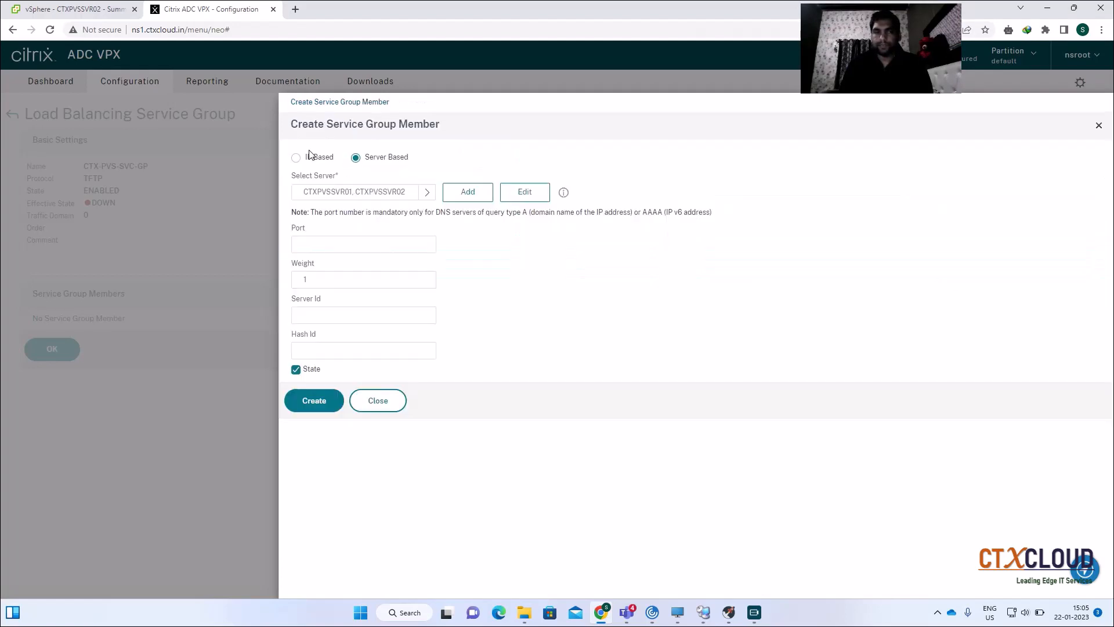
click(314, 241)
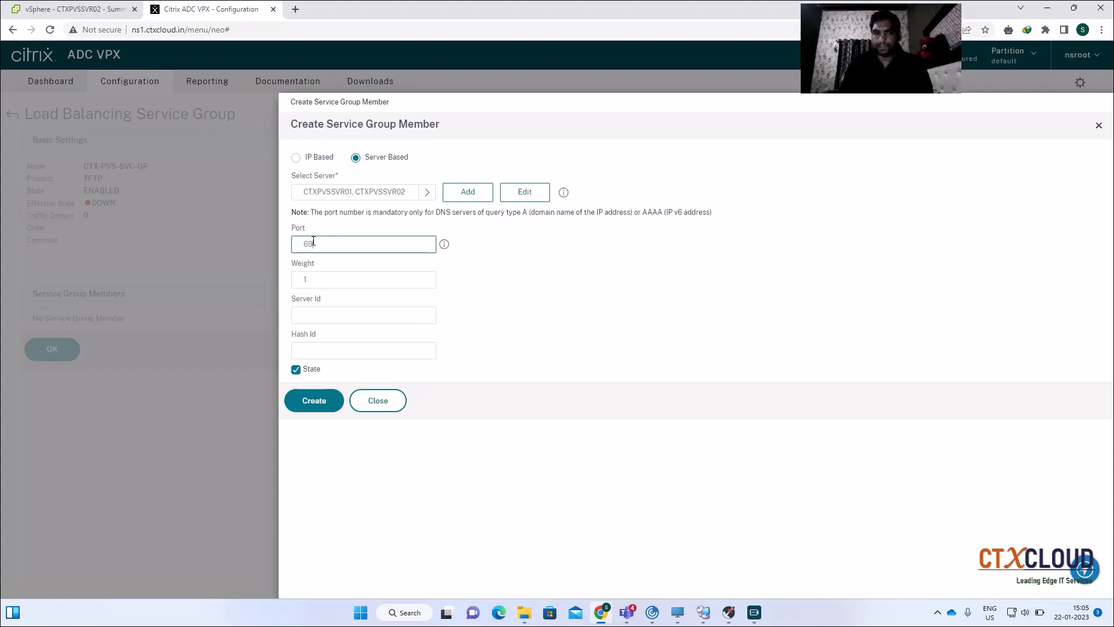
click(314, 400)
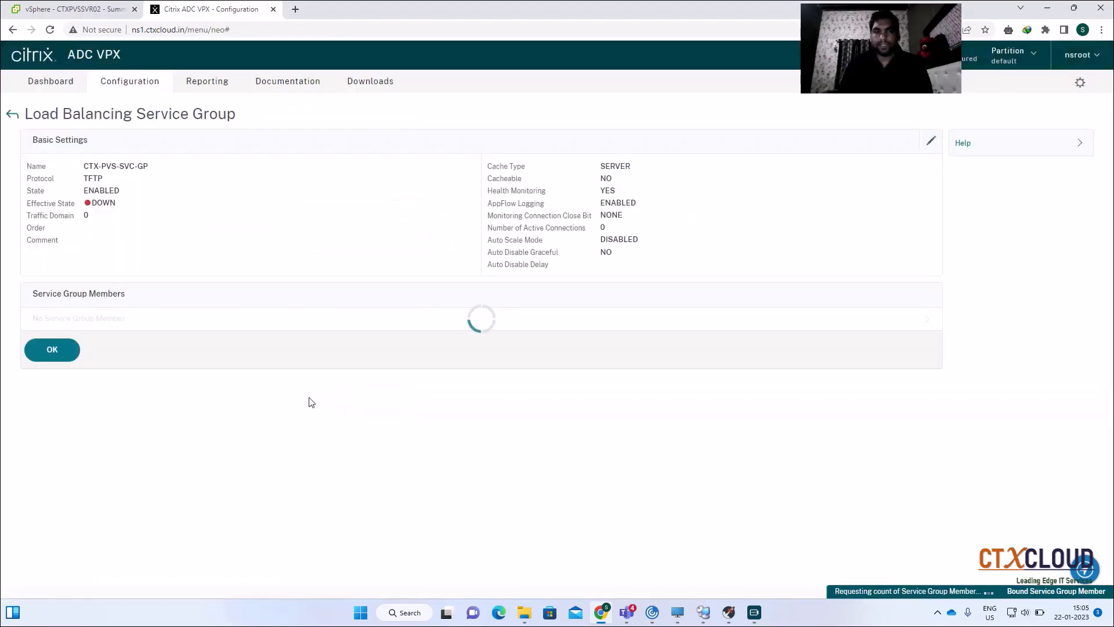
- Finish the service group with its default settings and save the running configuration
click(52, 348)
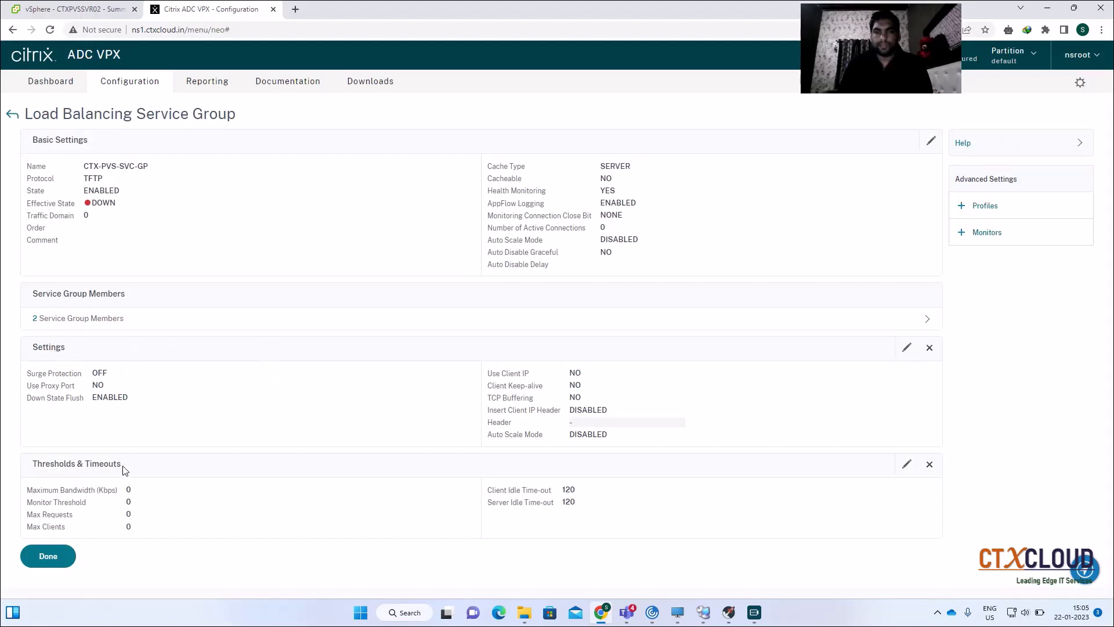
click(49, 555)
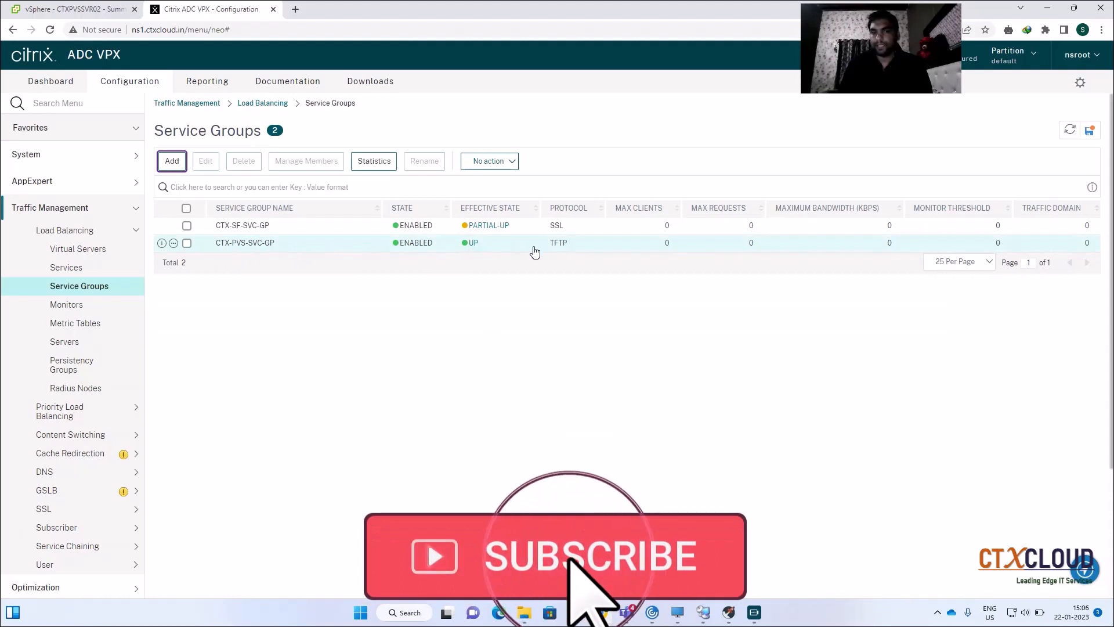
click(1088, 132)
click(623, 358)
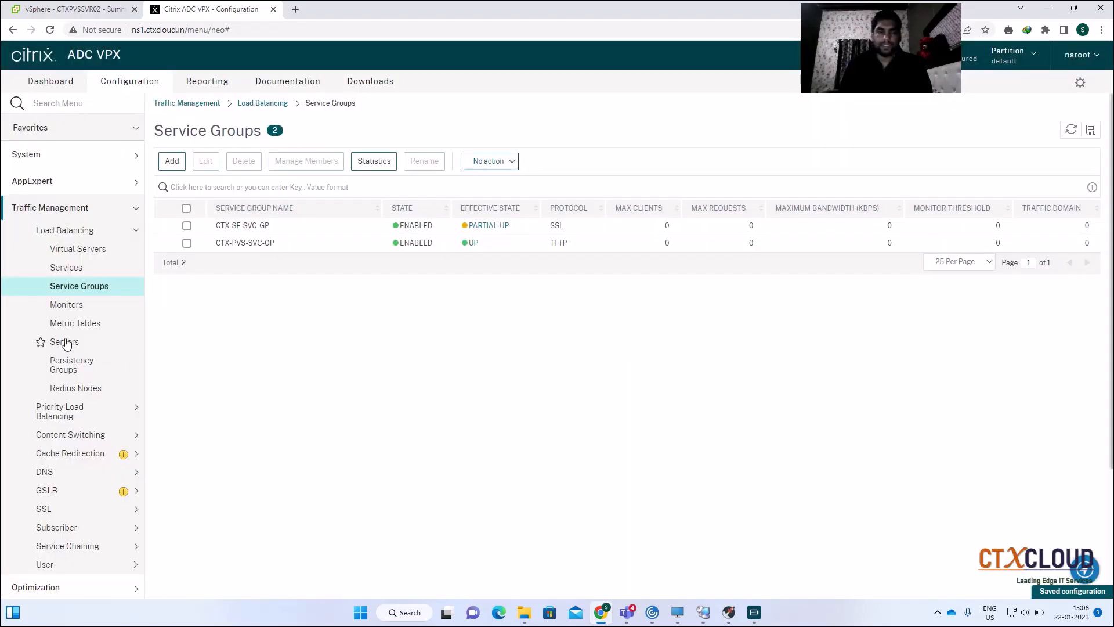
- Start a new load balancing virtual server named PVS-VIP with protocol TFTP and IP address 192.168.1.94
click(62, 253)
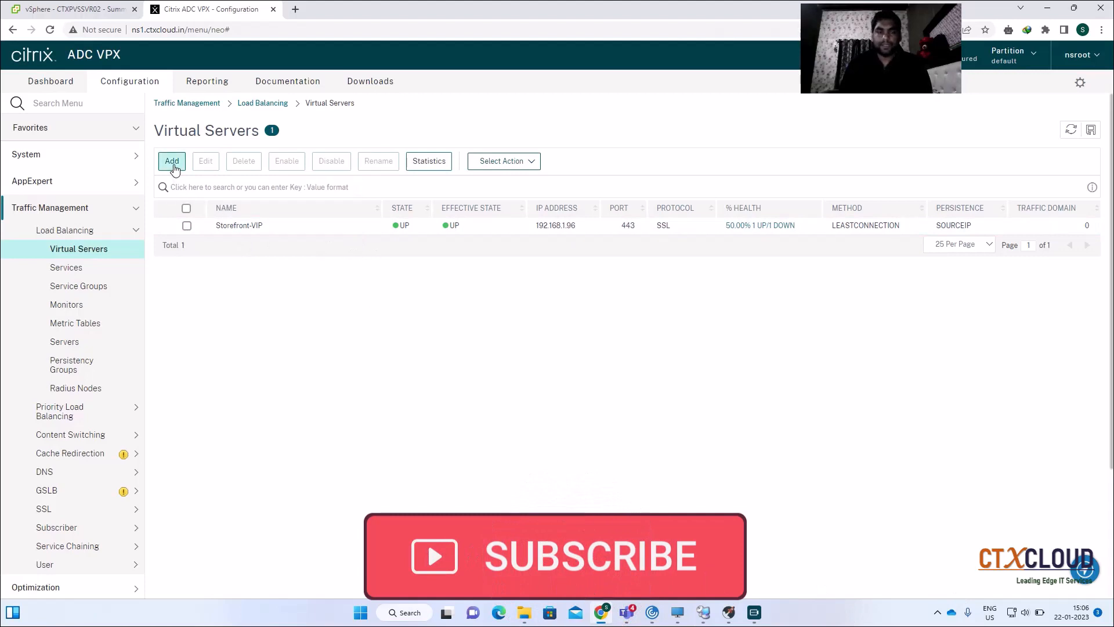
click(173, 163)
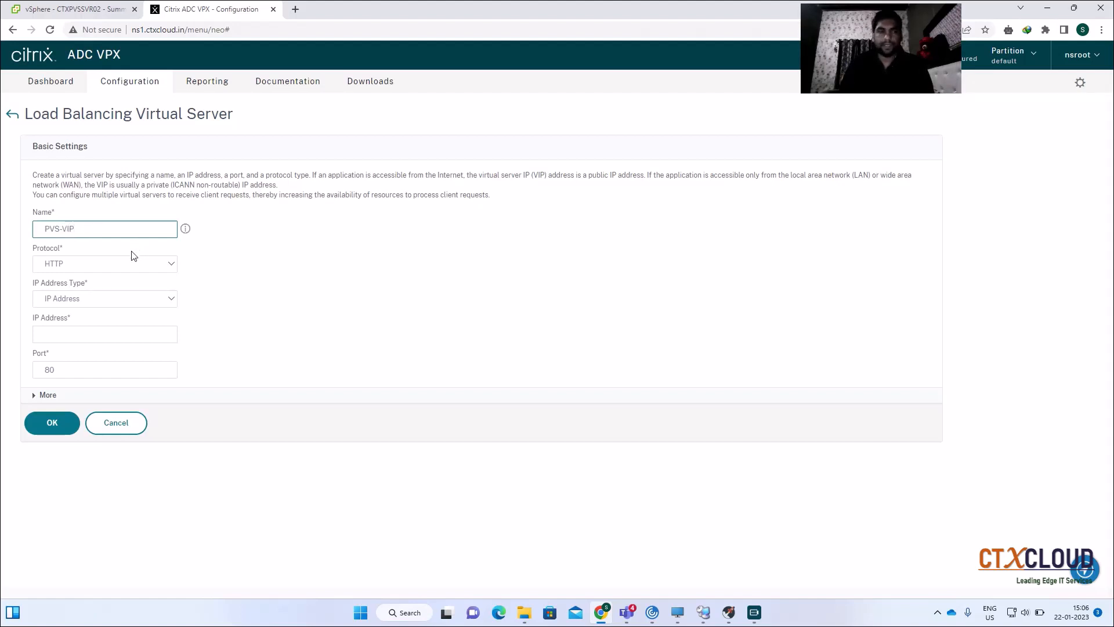
click(96, 267)
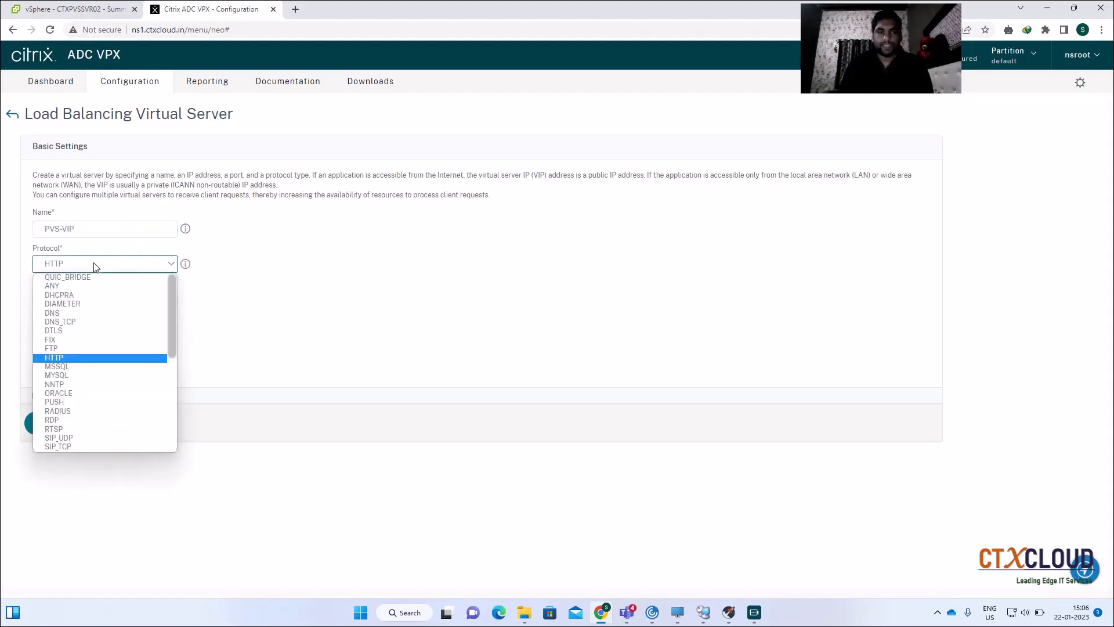
text(tf)
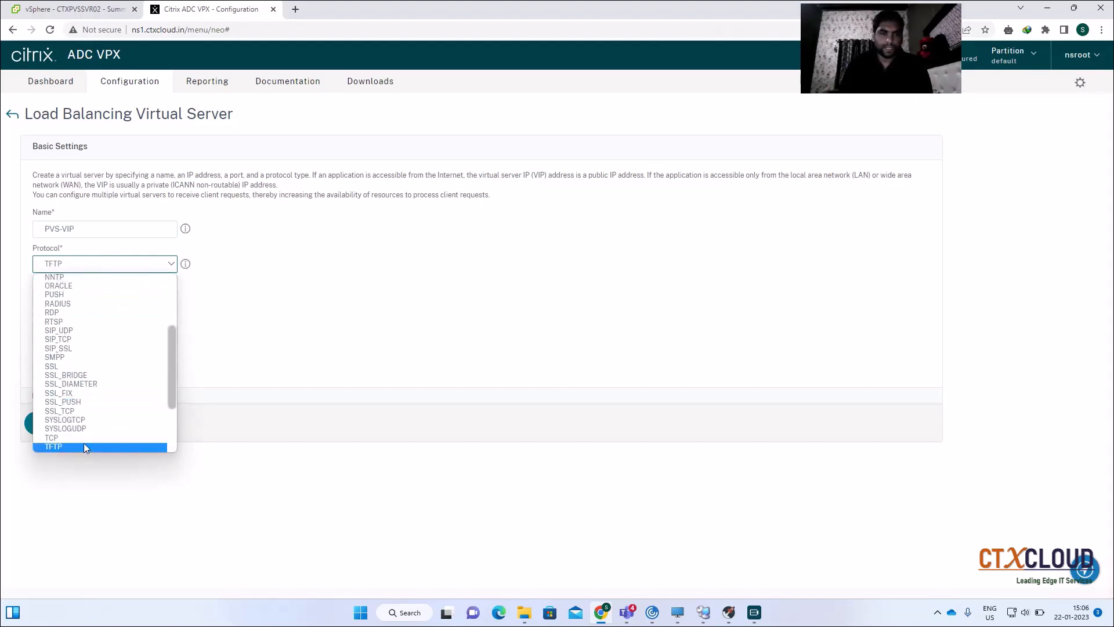
click(83, 444)
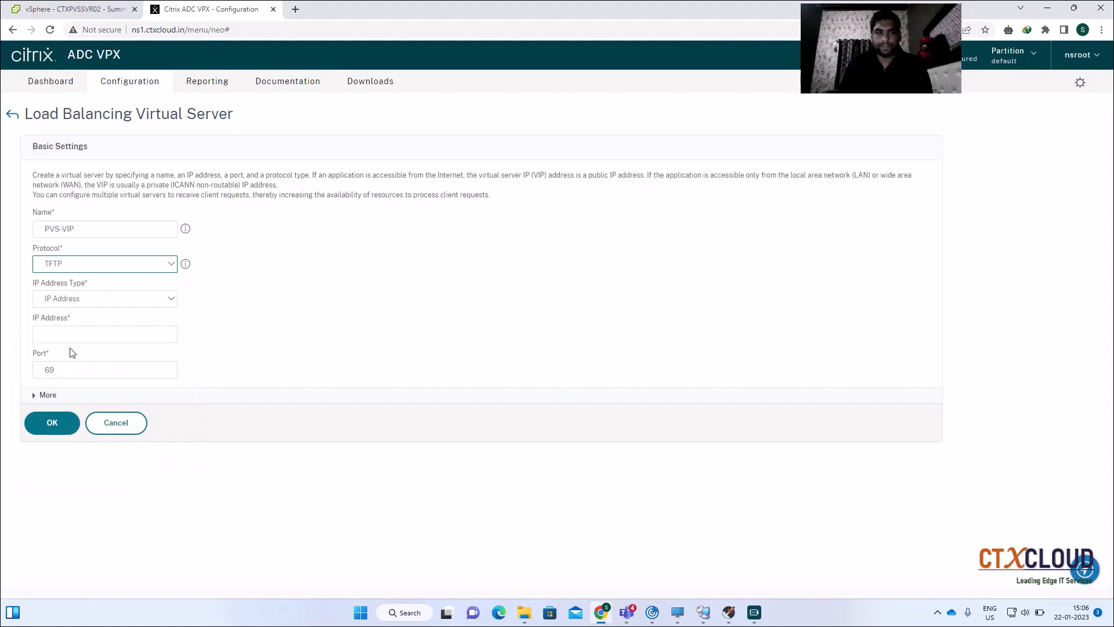
click(46, 336)
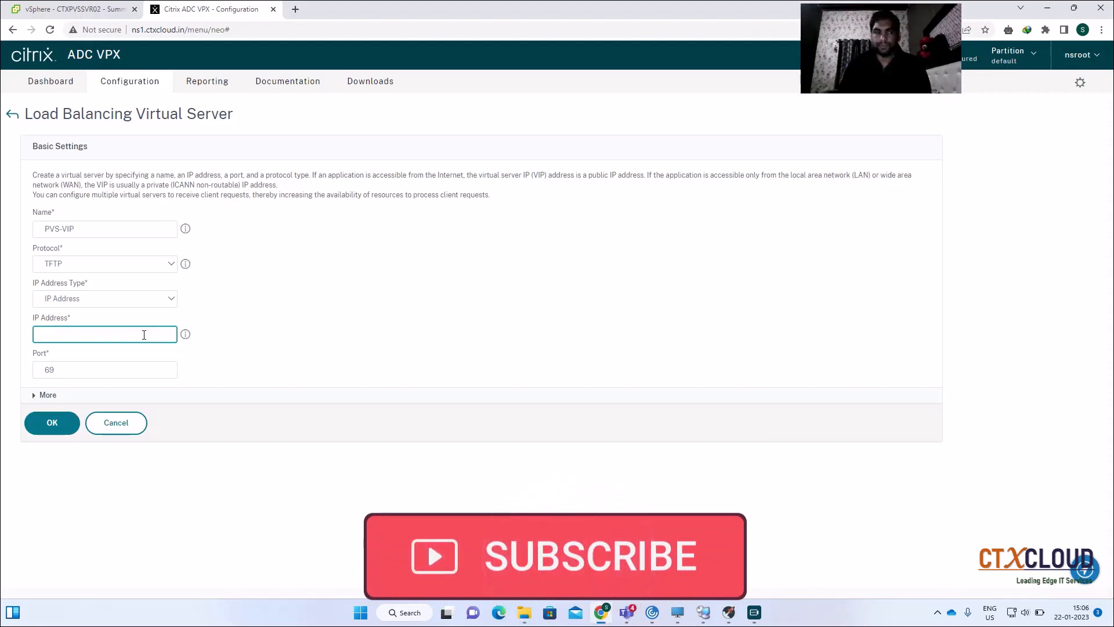
text(.168.1.94)
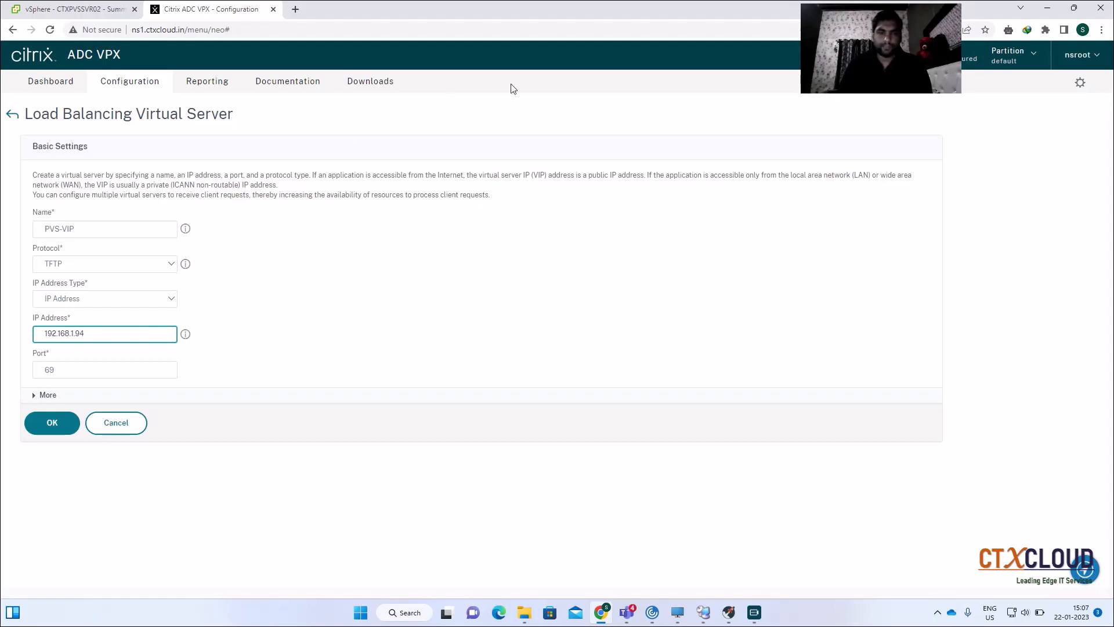
- Switch to Remote Desktop Connection Manager, examine the CTXCLOUD.IN host records in DNS Manager, and return to the Citrix ADC page in the browser
click(703, 612)
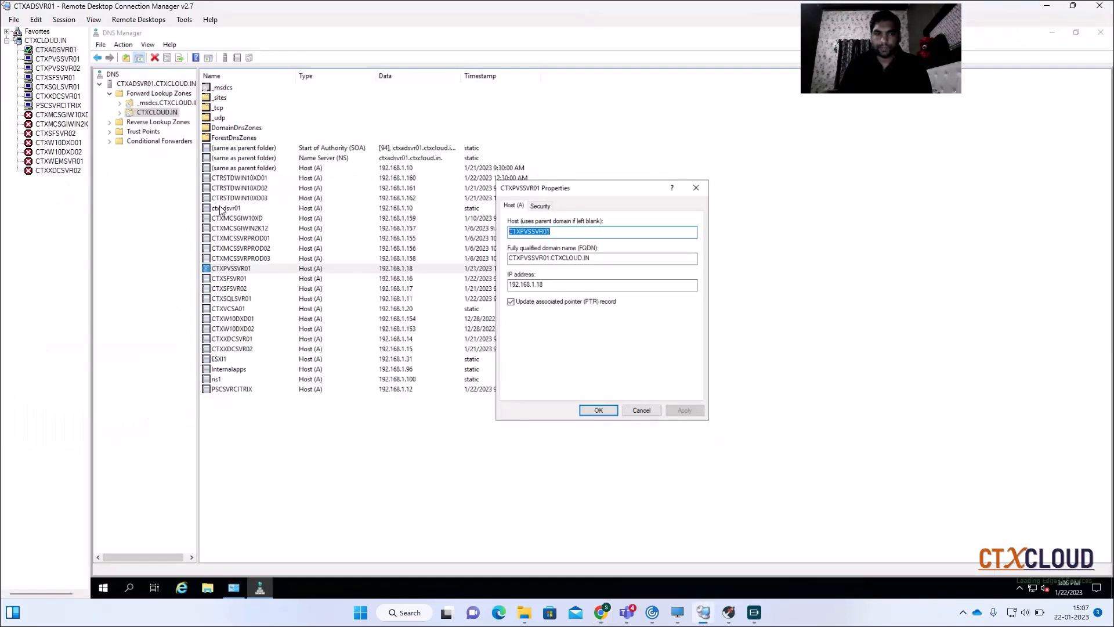
click(230, 180)
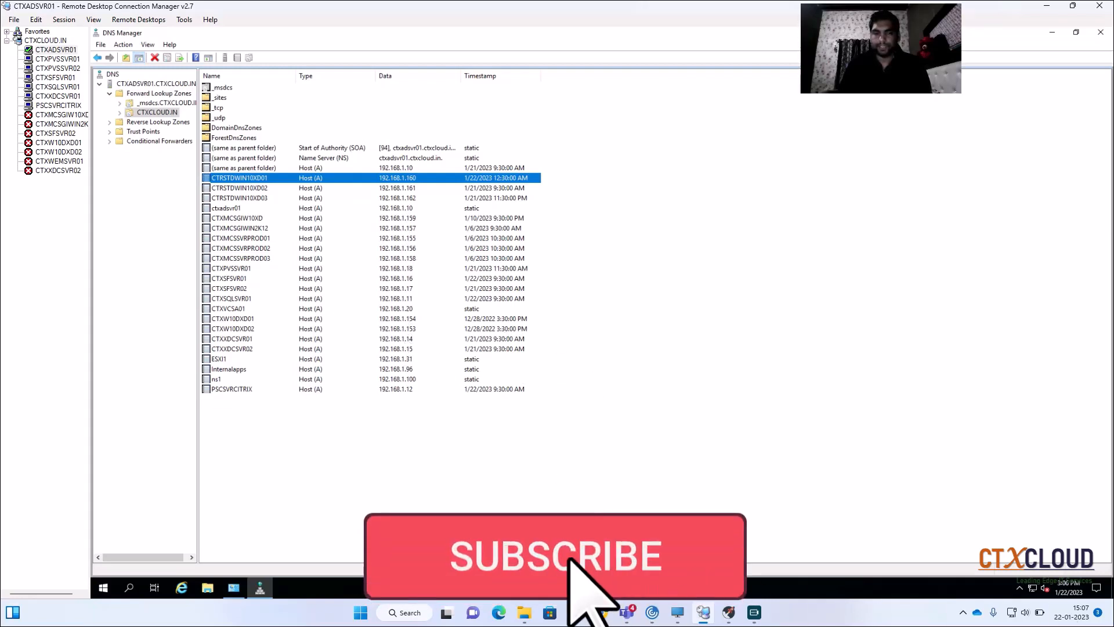
click(727, 612)
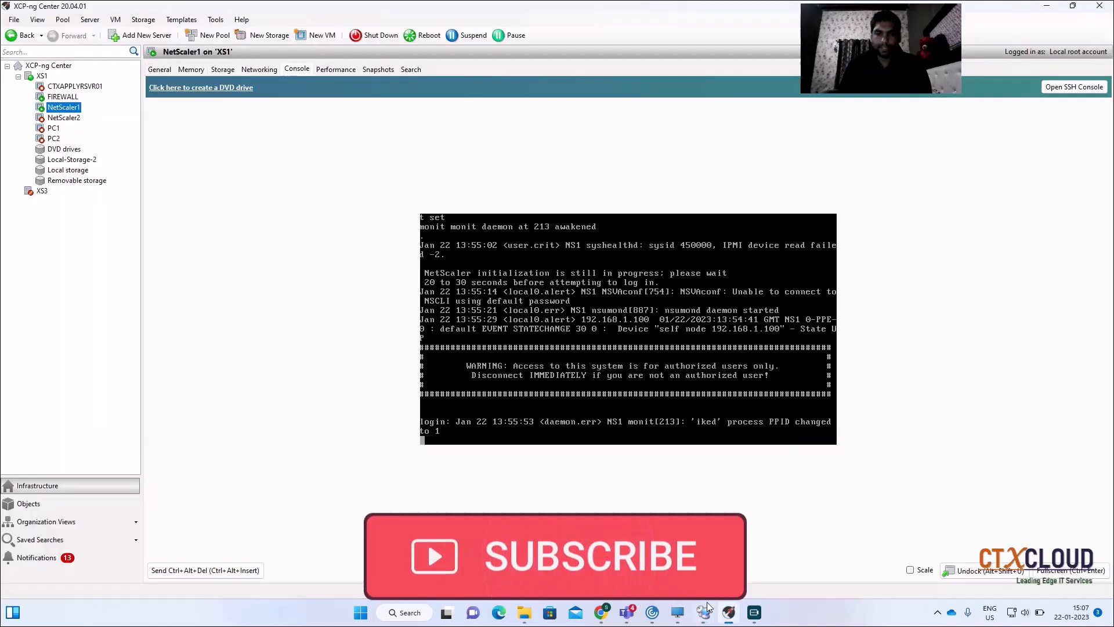
click(602, 612)
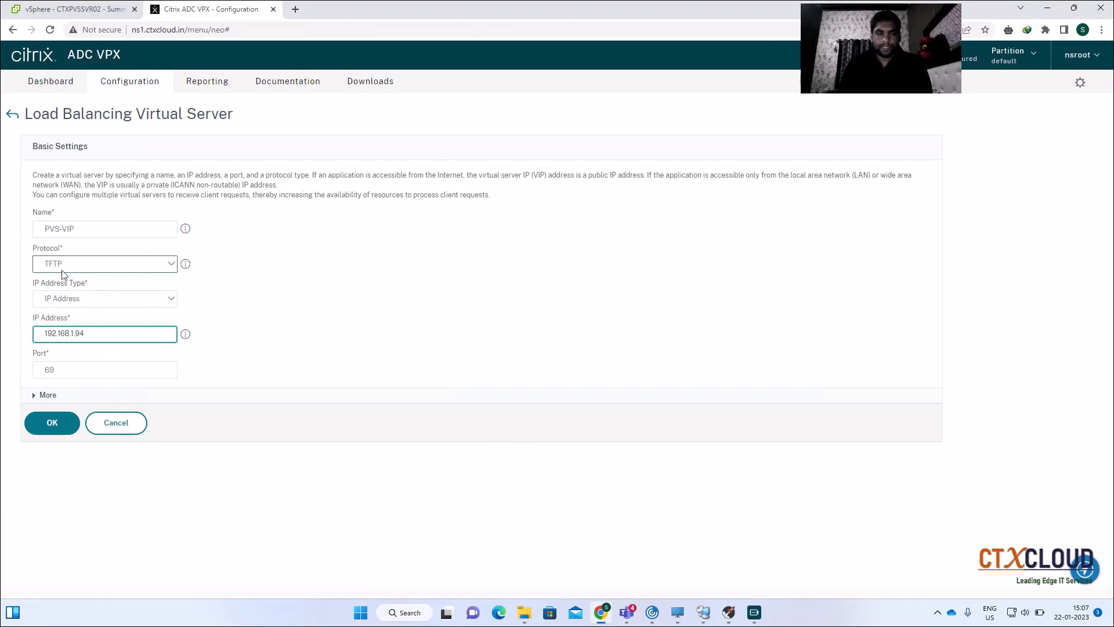
- Confirm the virtual server's basic settings, bind the CTX-PVS-SVC-GP service group to it, and continue to the advanced settings
click(53, 423)
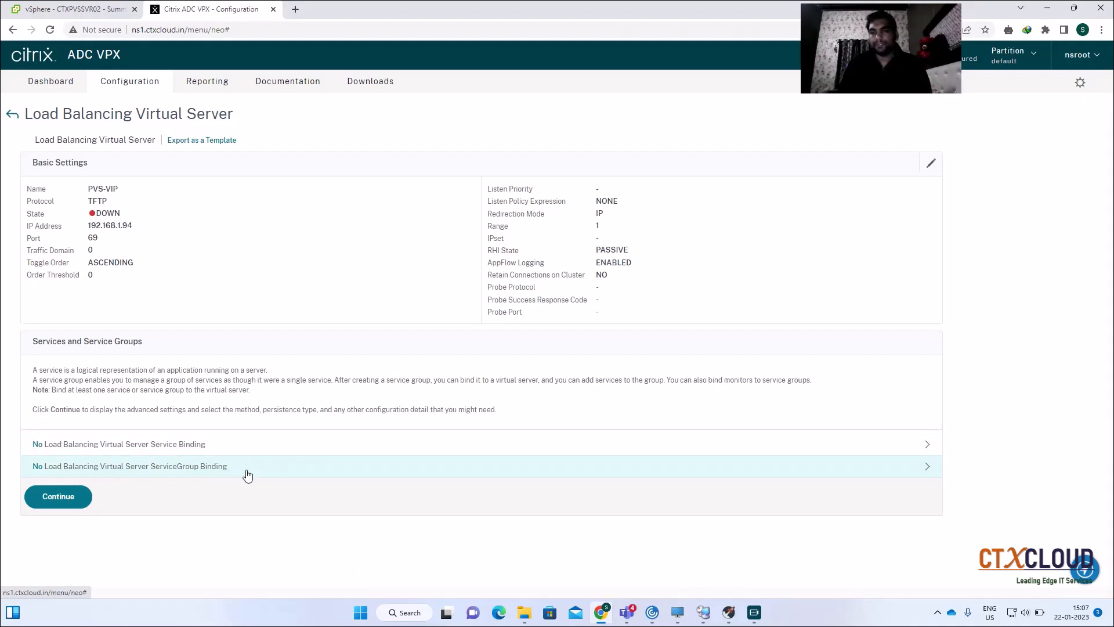
click(247, 475)
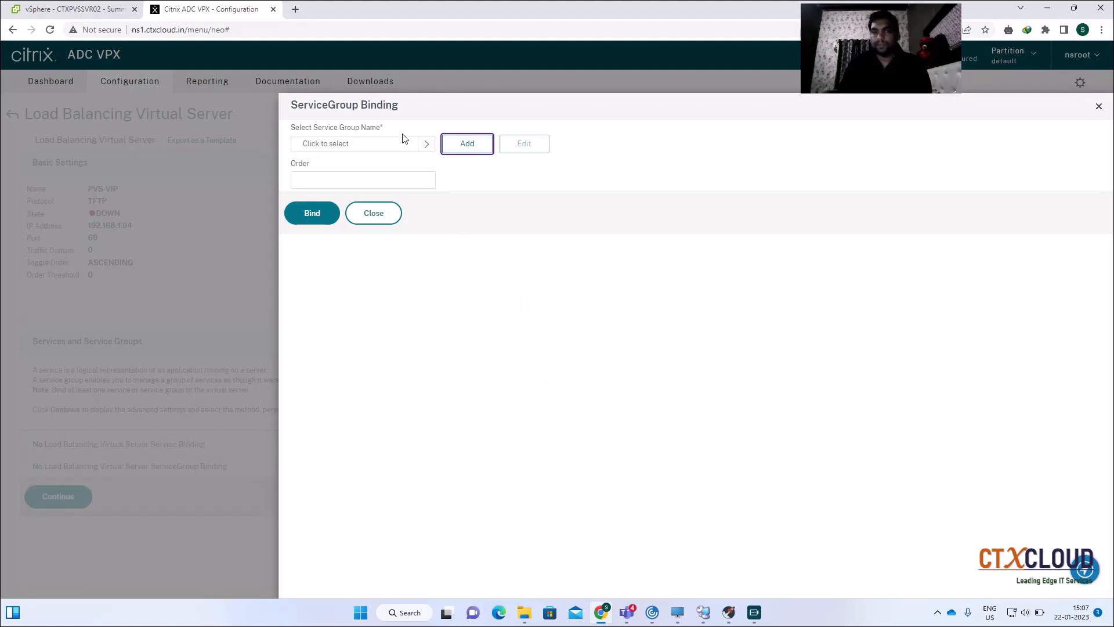
click(426, 144)
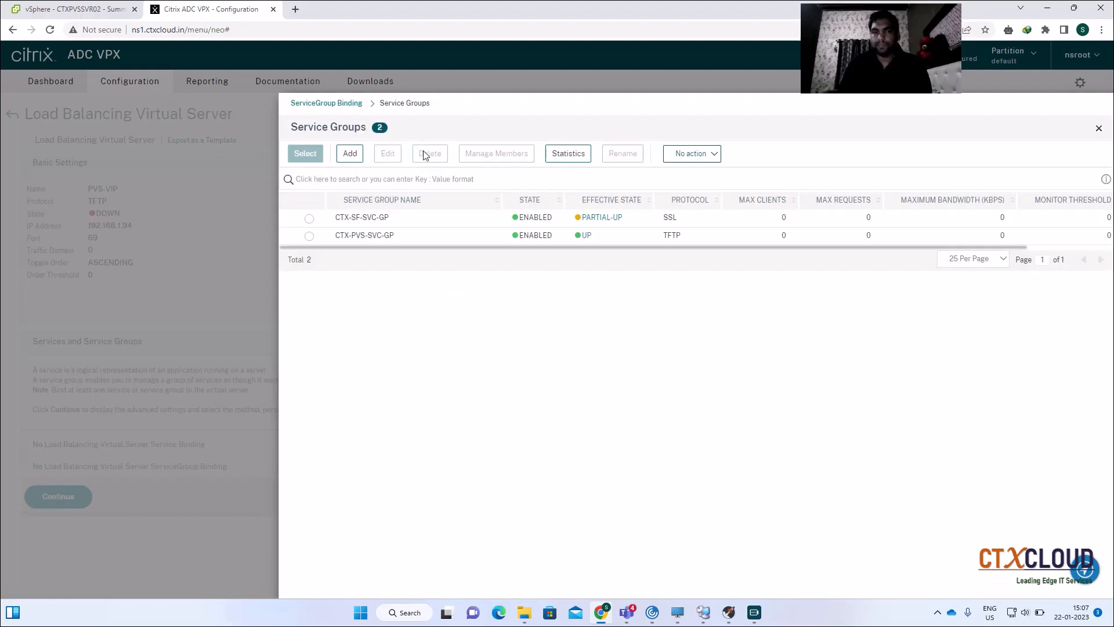
click(310, 236)
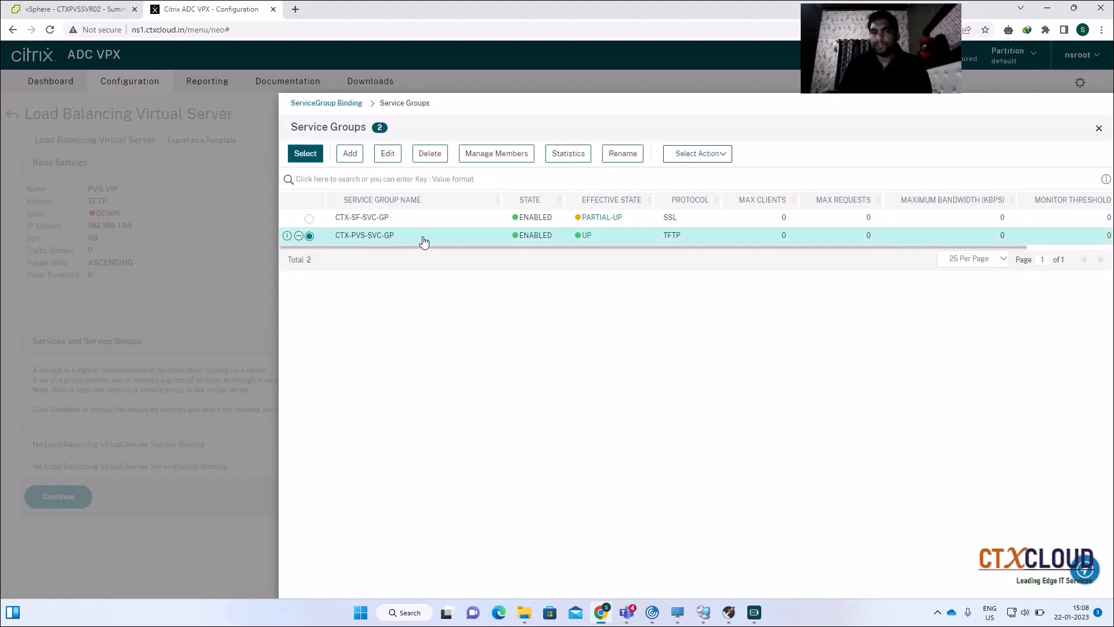
click(306, 154)
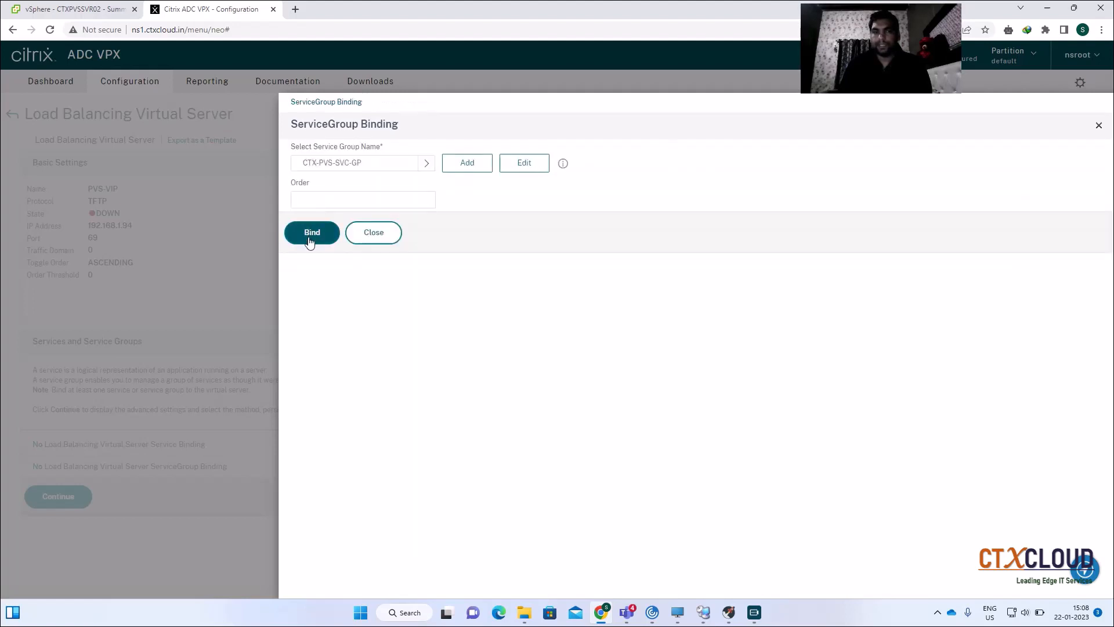
click(310, 241)
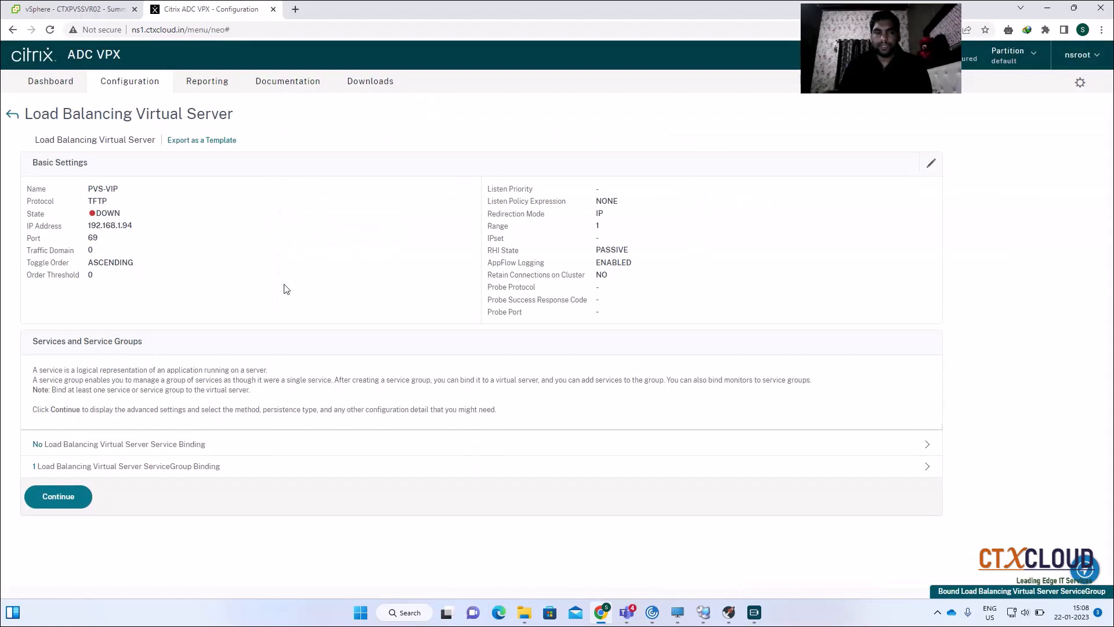
click(63, 499)
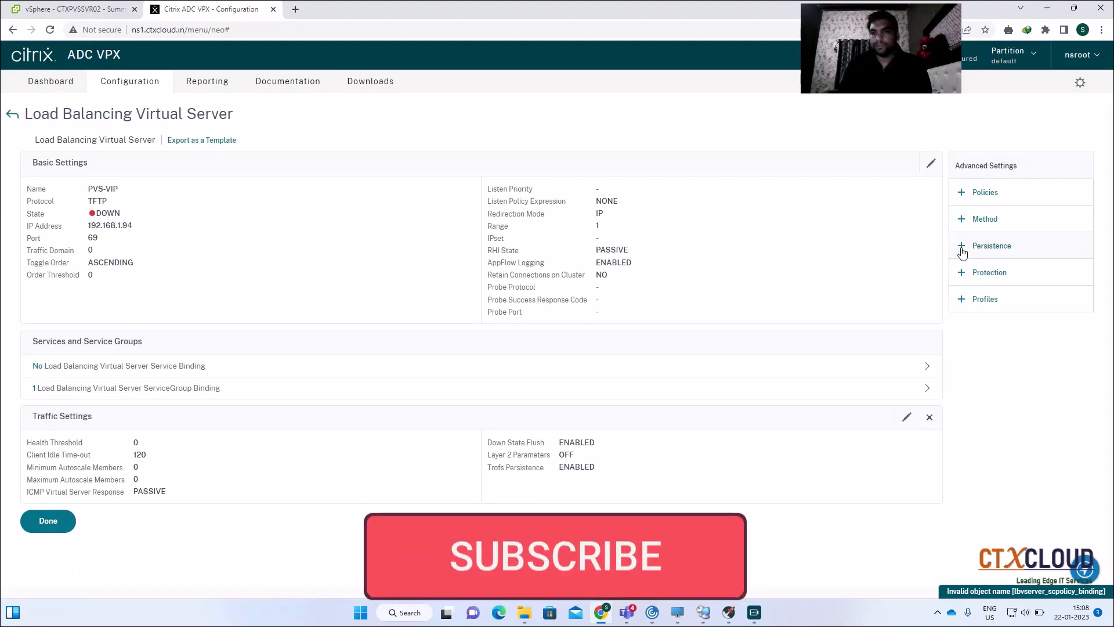
- Finish the PVS-VIP virtual server without adding further advanced settings and return to the virtual servers list
click(61, 521)
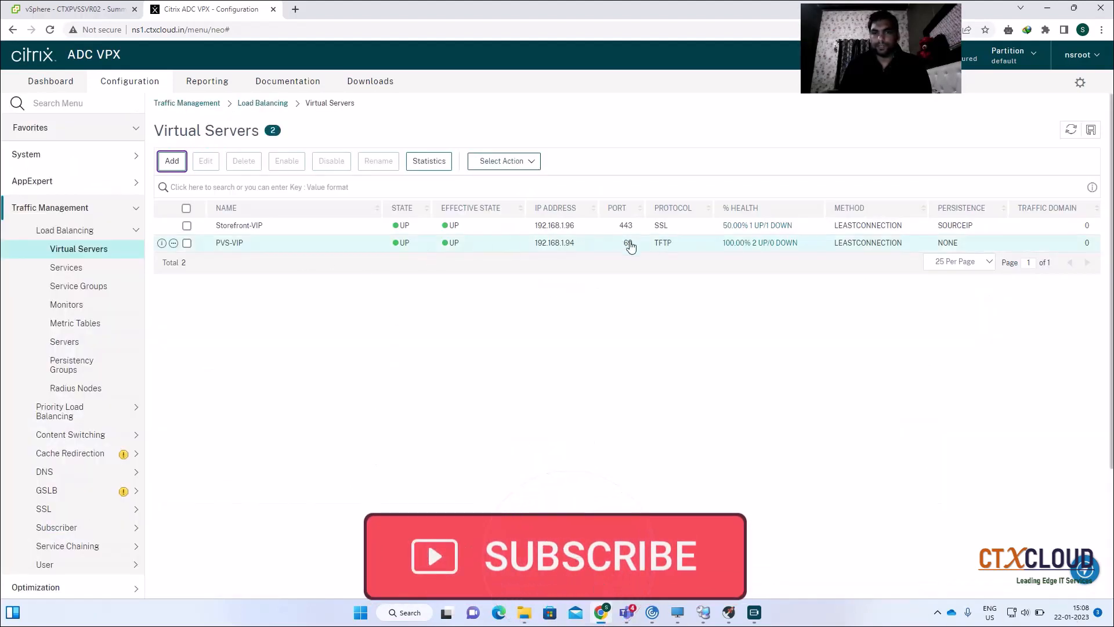
click(411, 335)
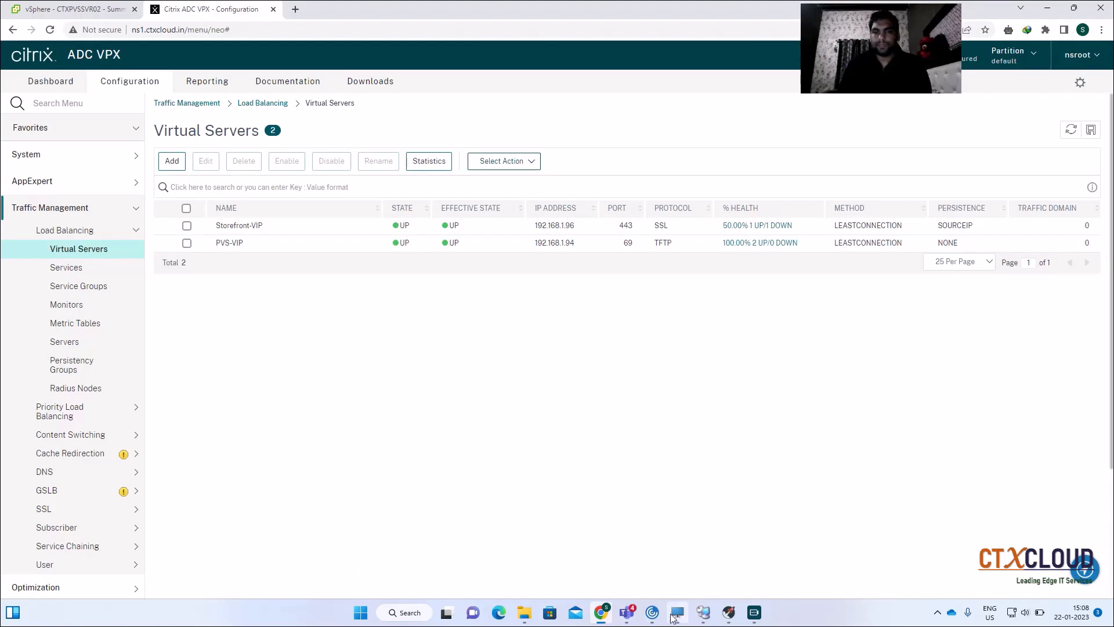
- Switch to Remote Desktop Connection Manager and open a maximized DHCP Manager for the CTXADSVR01 server
mouse_move(675, 618)
mouse_move(639, 615)
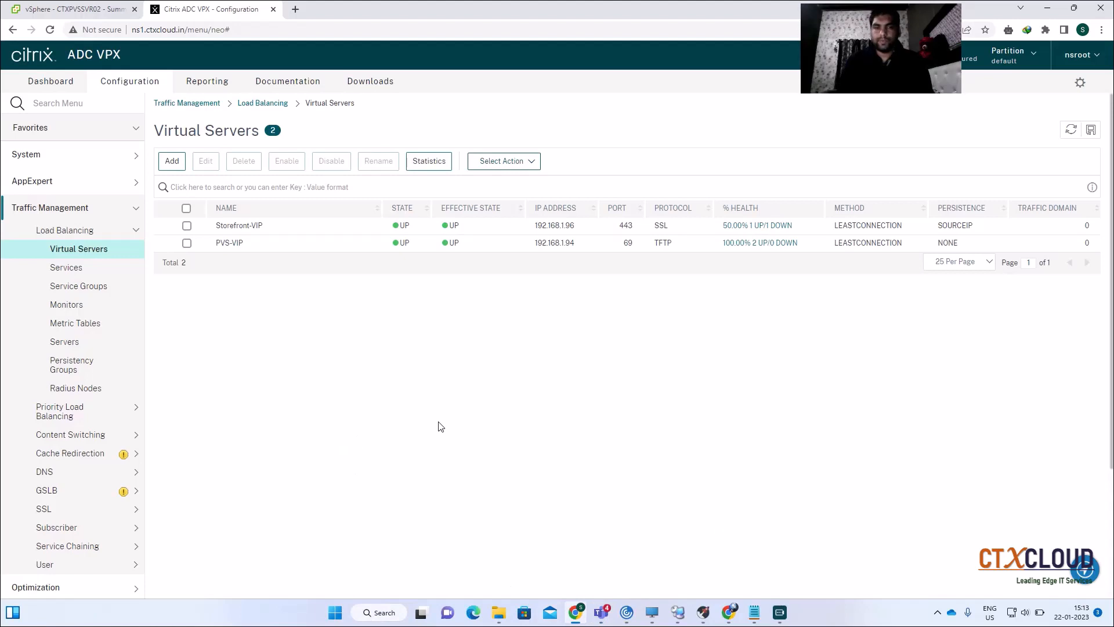
click(678, 612)
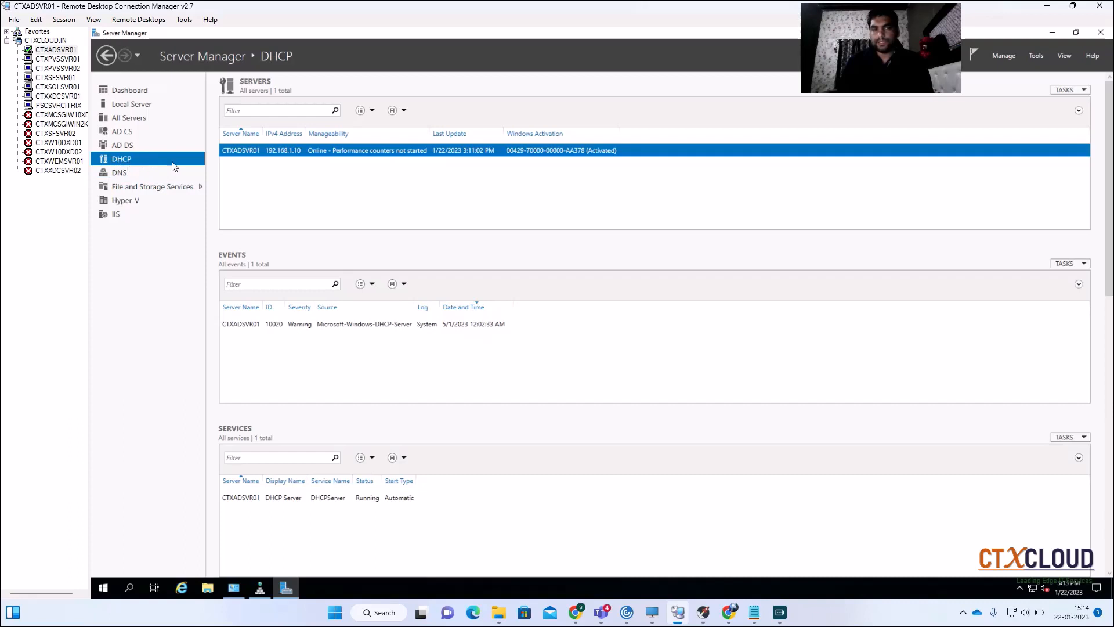
right_click(291, 151)
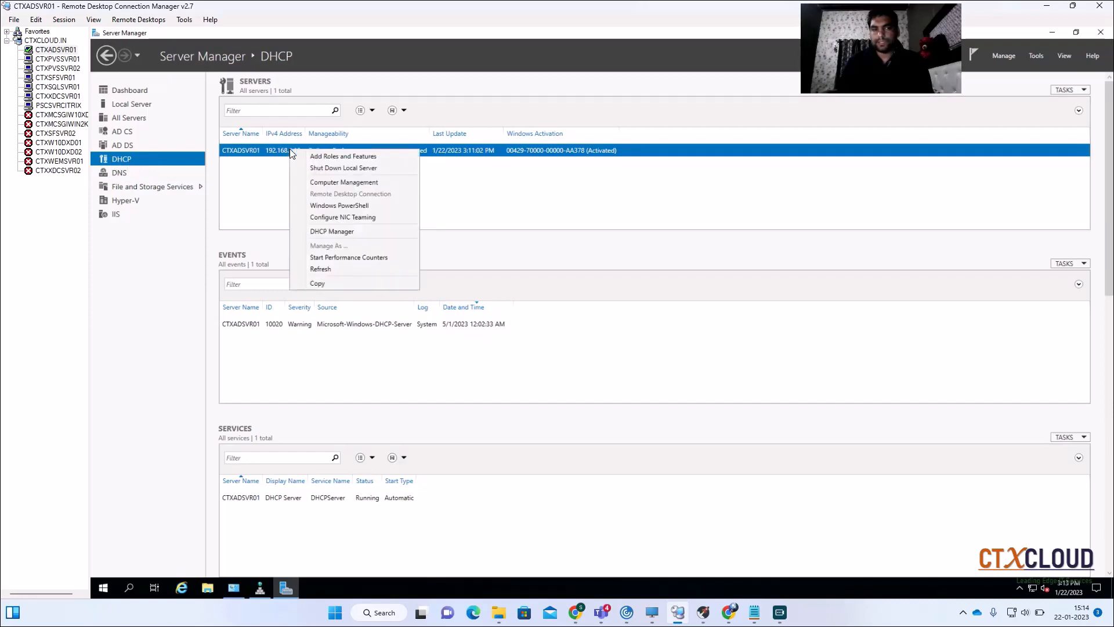
click(346, 232)
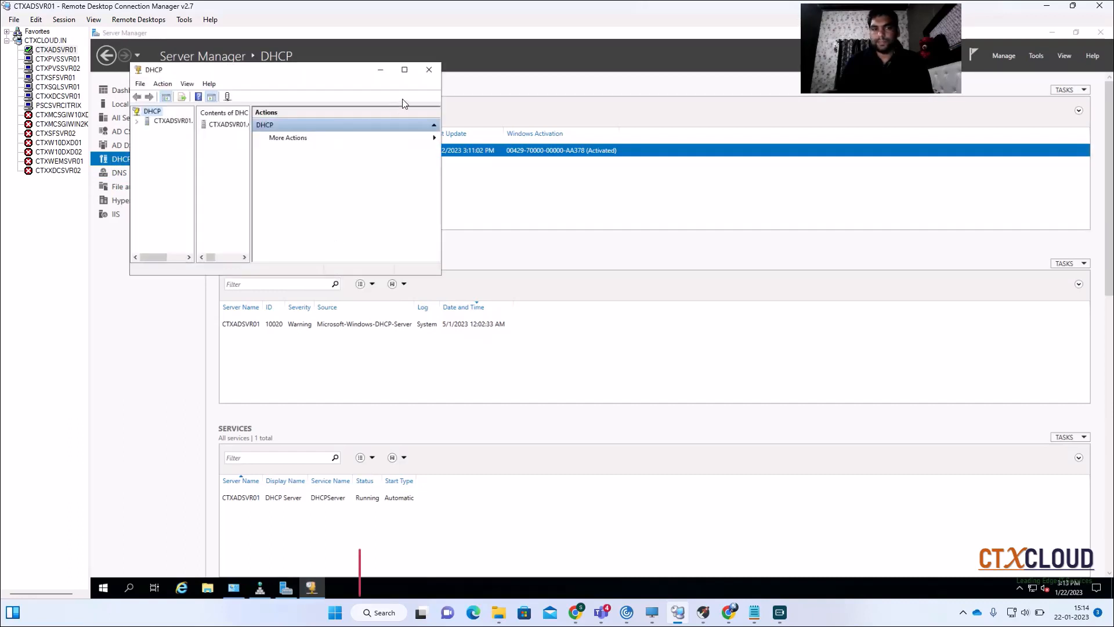
click(404, 70)
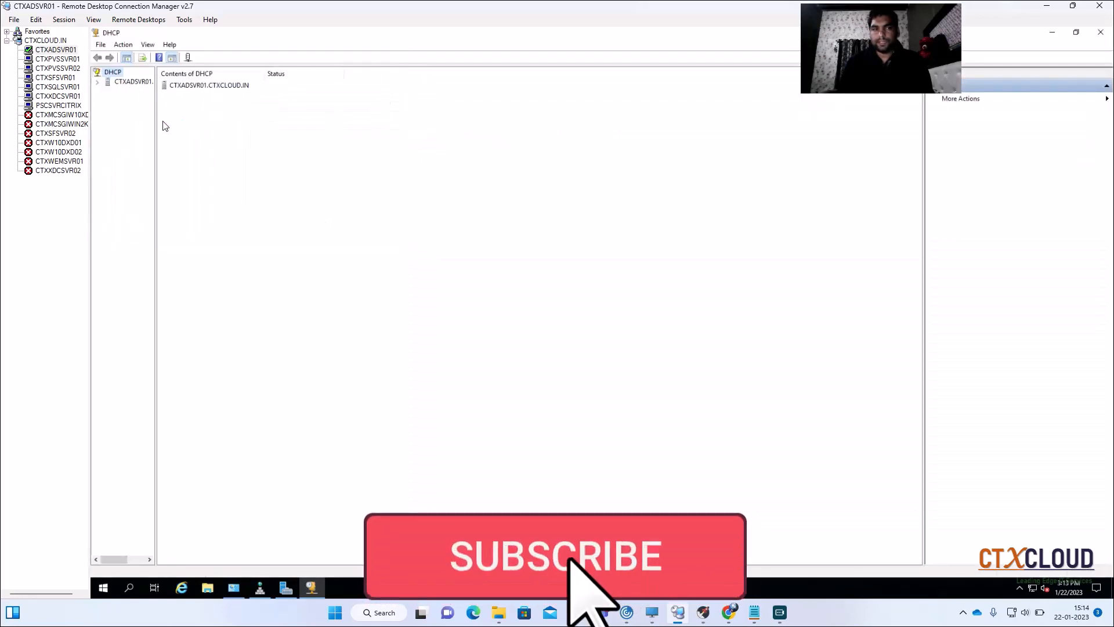
- Widen the DHCP tree, expand the server's IPv4 node, and open the configuration dialog for its Server Options
drag(155, 120, 187, 121)
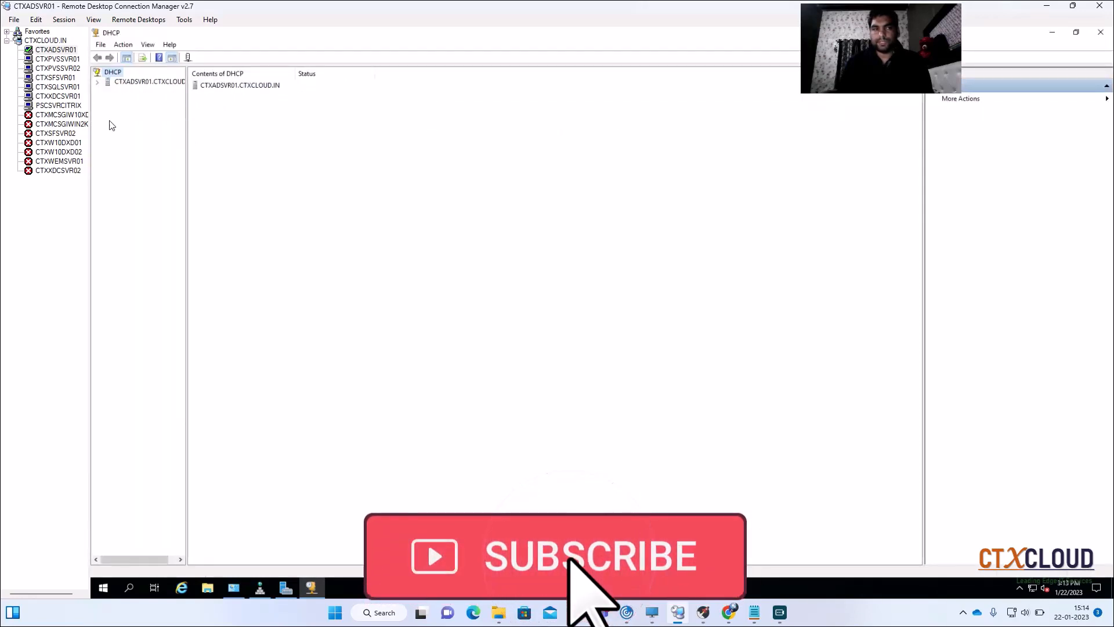
click(96, 82)
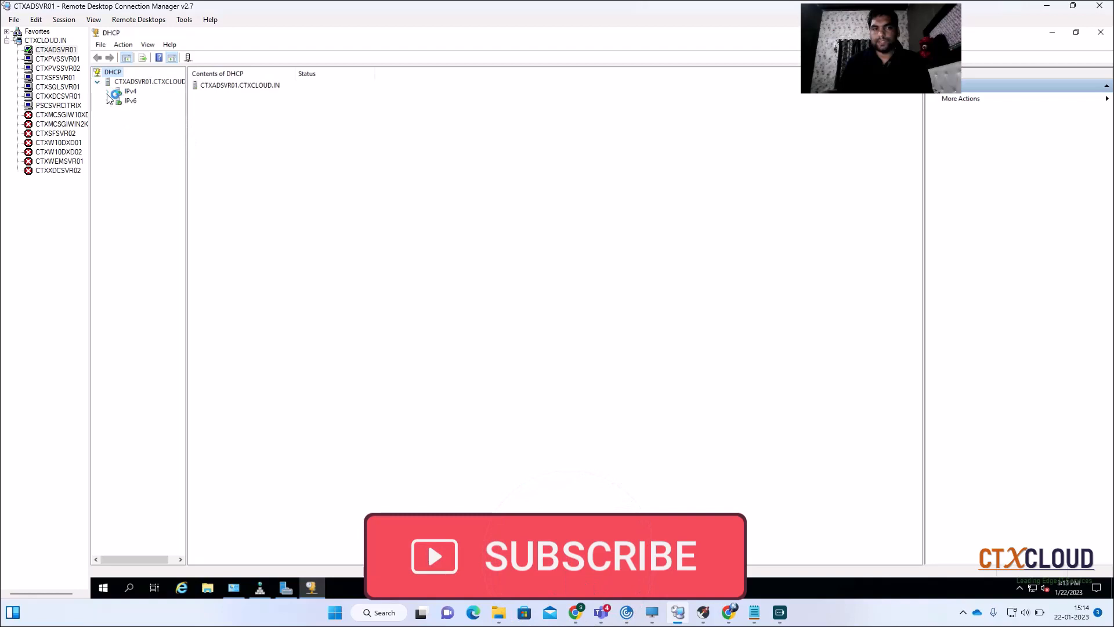
click(107, 91)
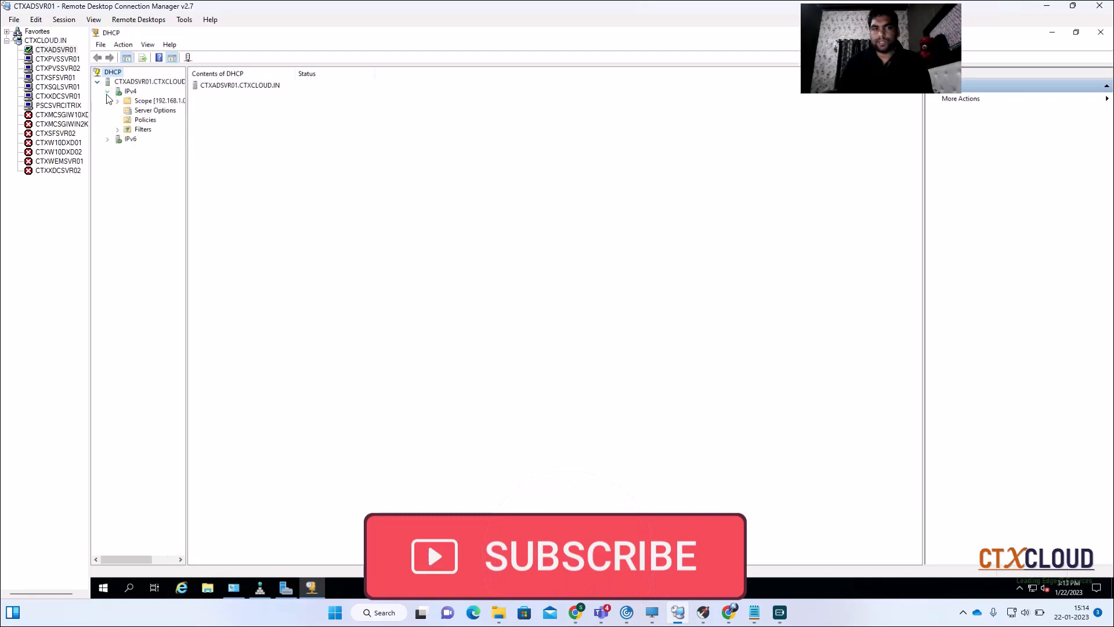
click(151, 115)
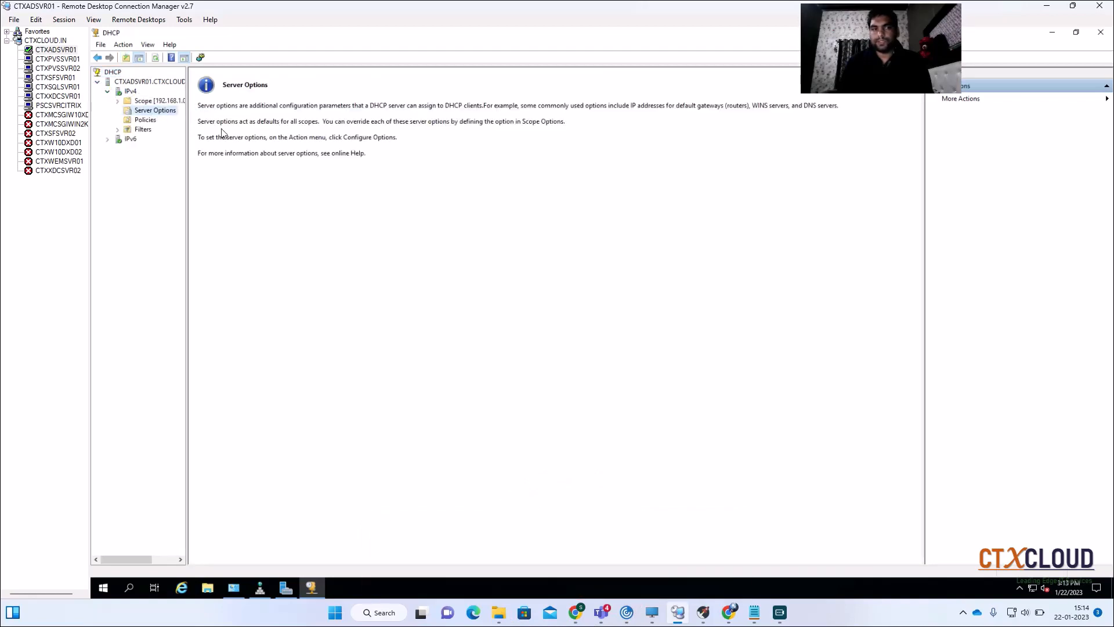
right_click(158, 114)
click(207, 113)
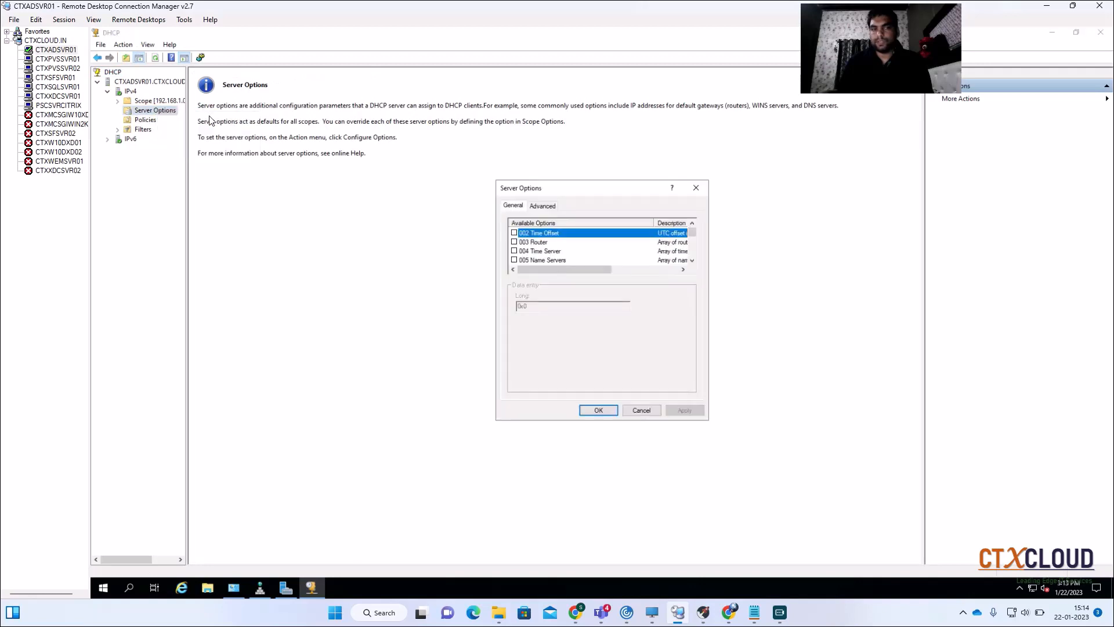
- Enable server option 066 Boot Server Host Name with the string value 192.168.1.94 and confirm the dialog
scroll(543, 255, down, 5)
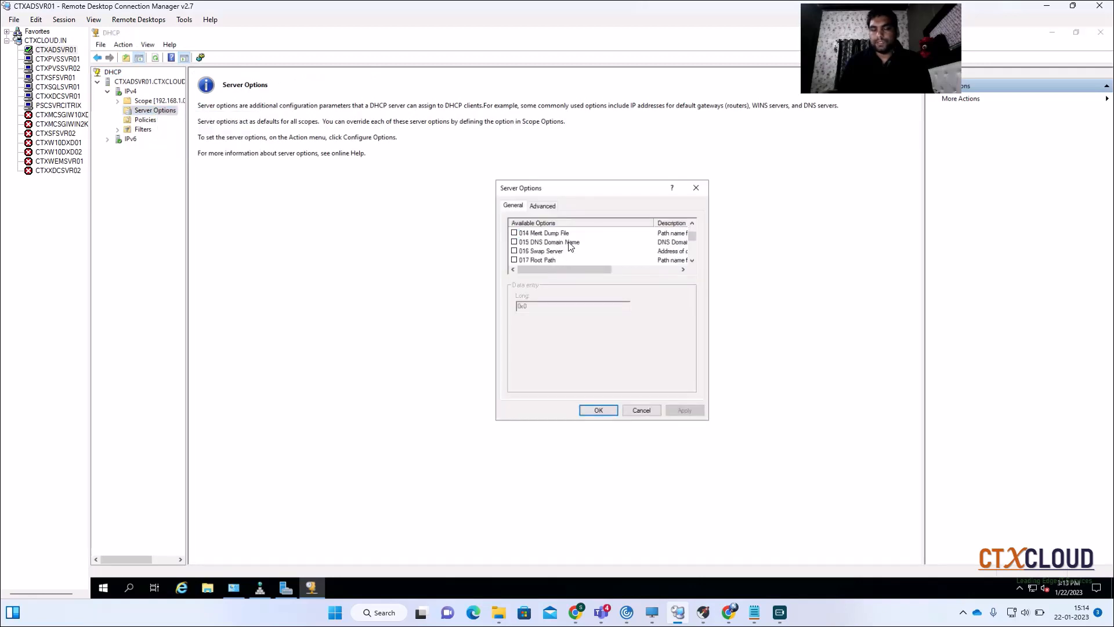
scroll(557, 252, down, 5)
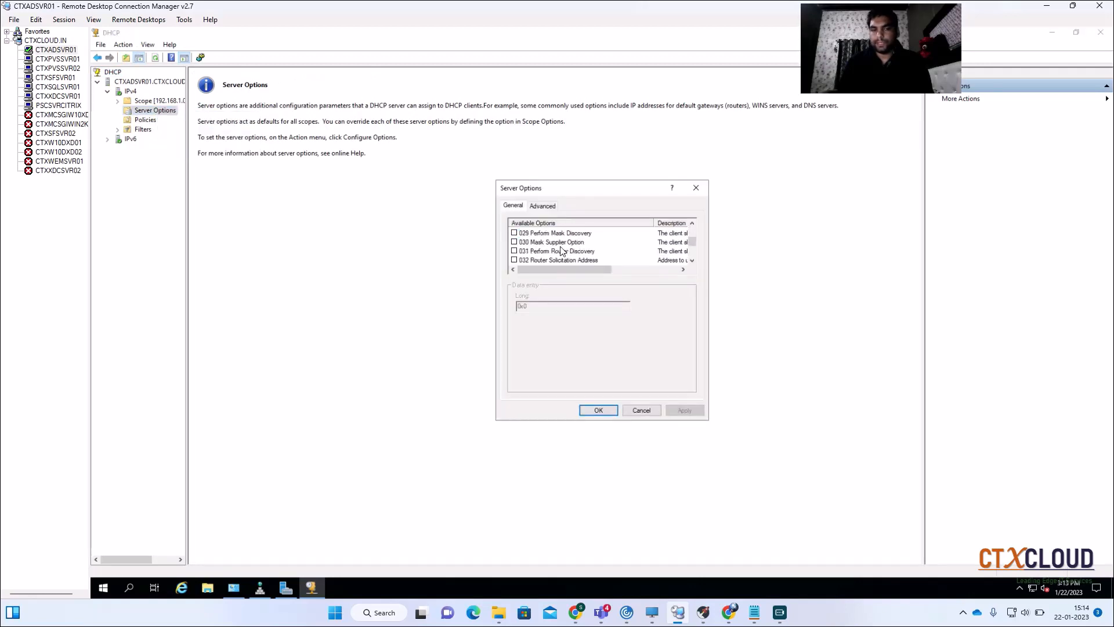
scroll(544, 261, down, 13)
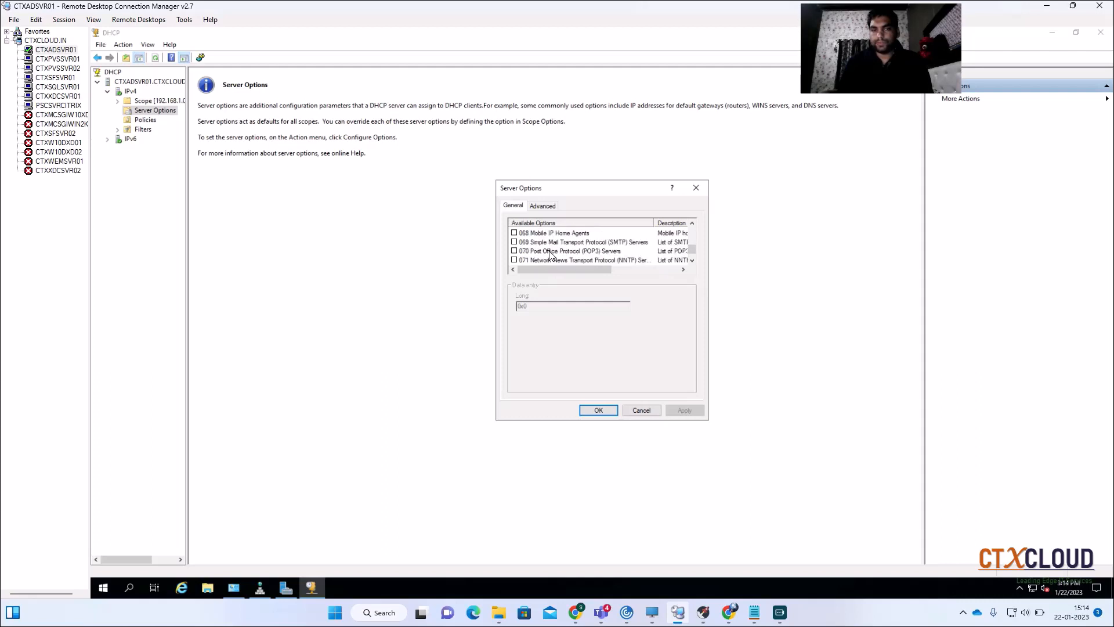
scroll(529, 255, up, 2)
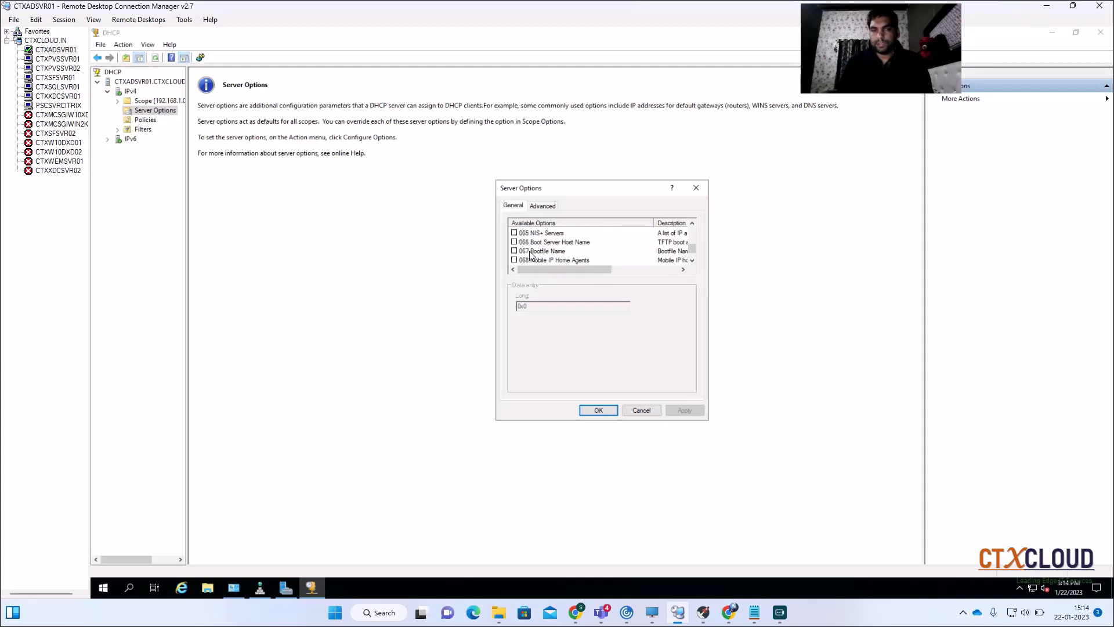
click(514, 242)
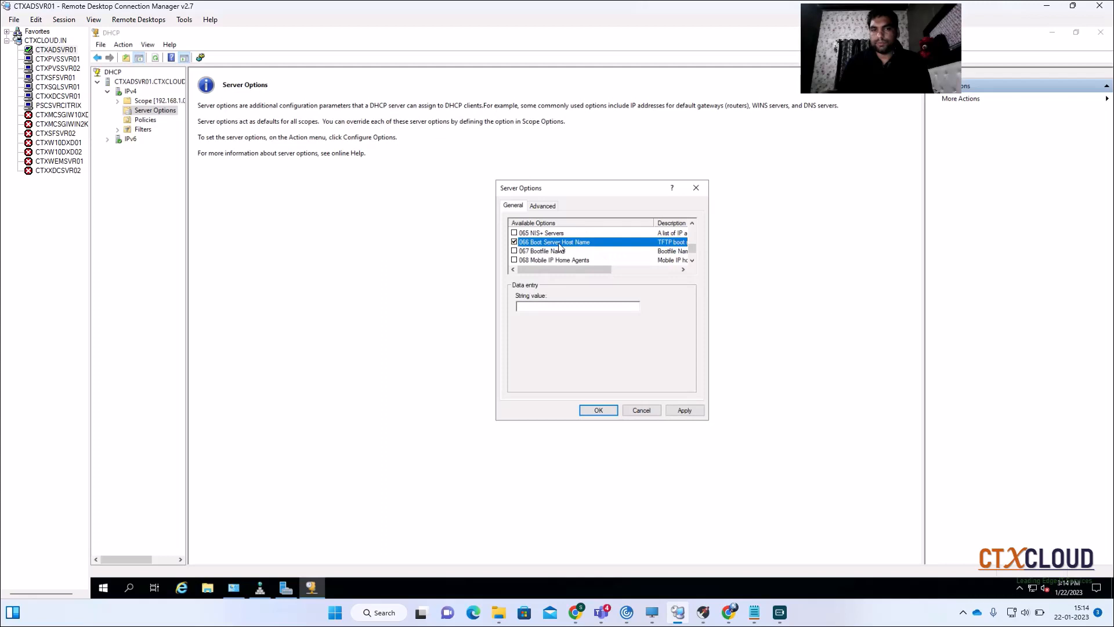
click(532, 306)
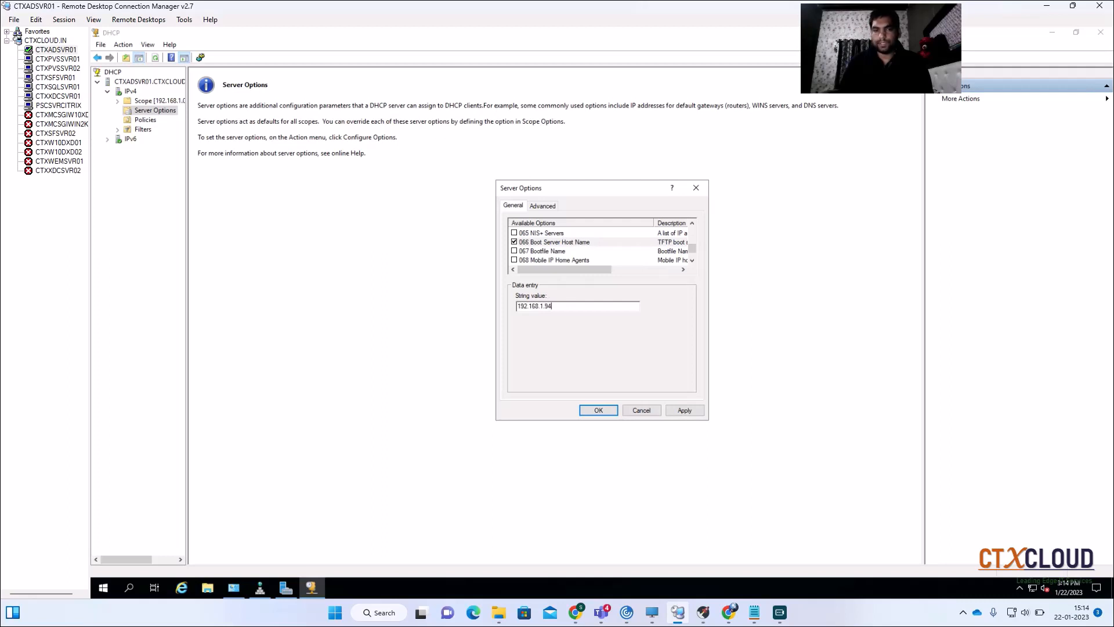
click(596, 410)
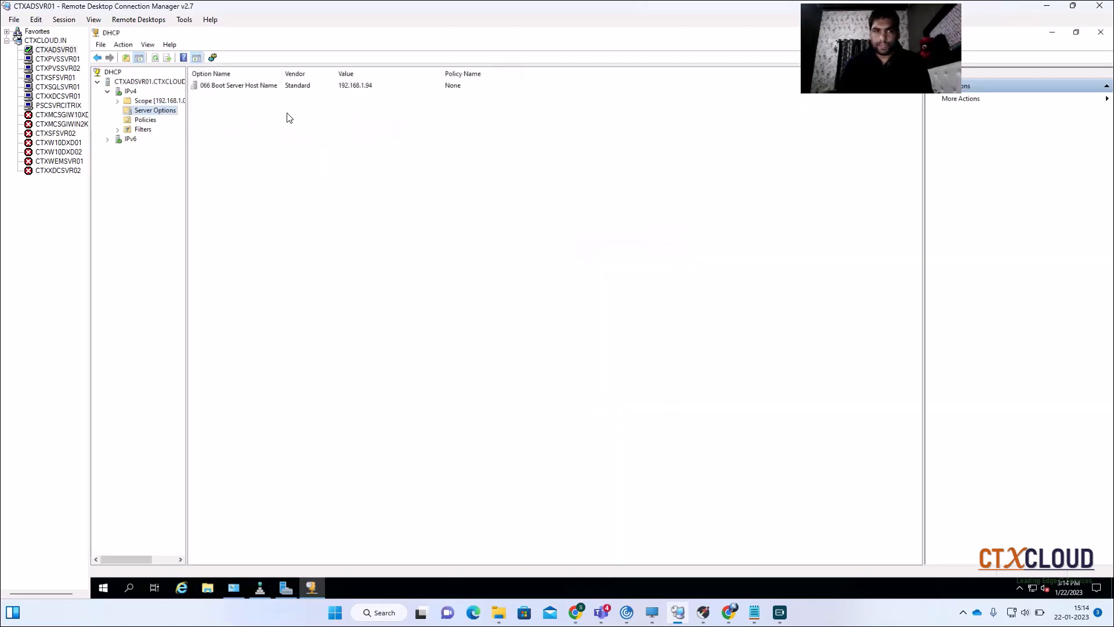
- Add server option 067 Bootfile Name with the string value ARDBP32.BIN to the DHCP server options
right_click(294, 117)
click(339, 121)
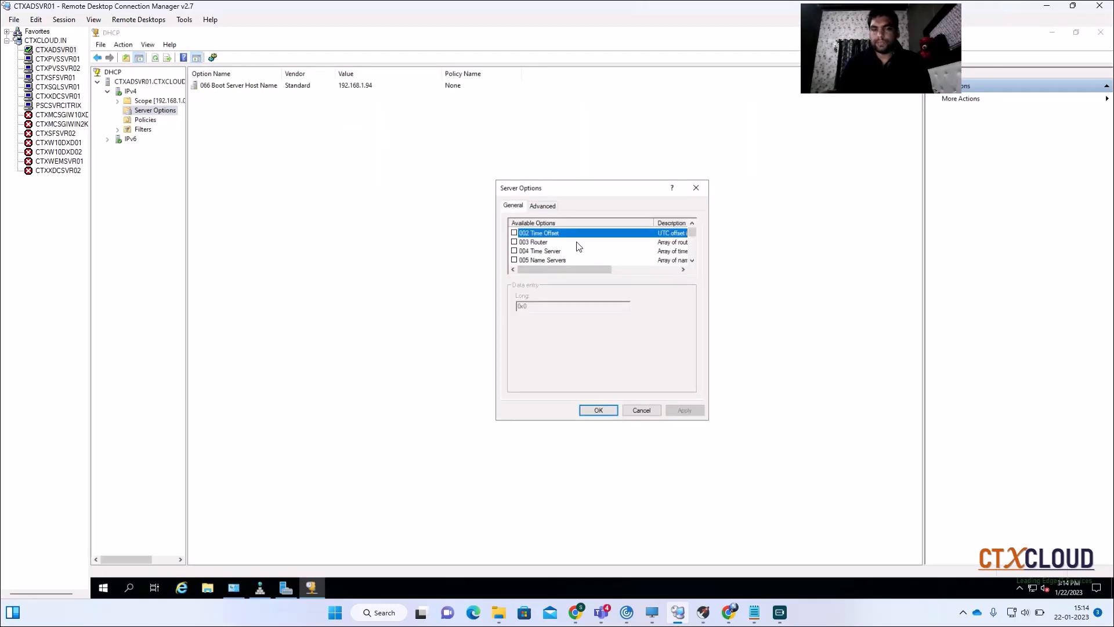
scroll(569, 244, down, 2)
scroll(568, 244, down, 9)
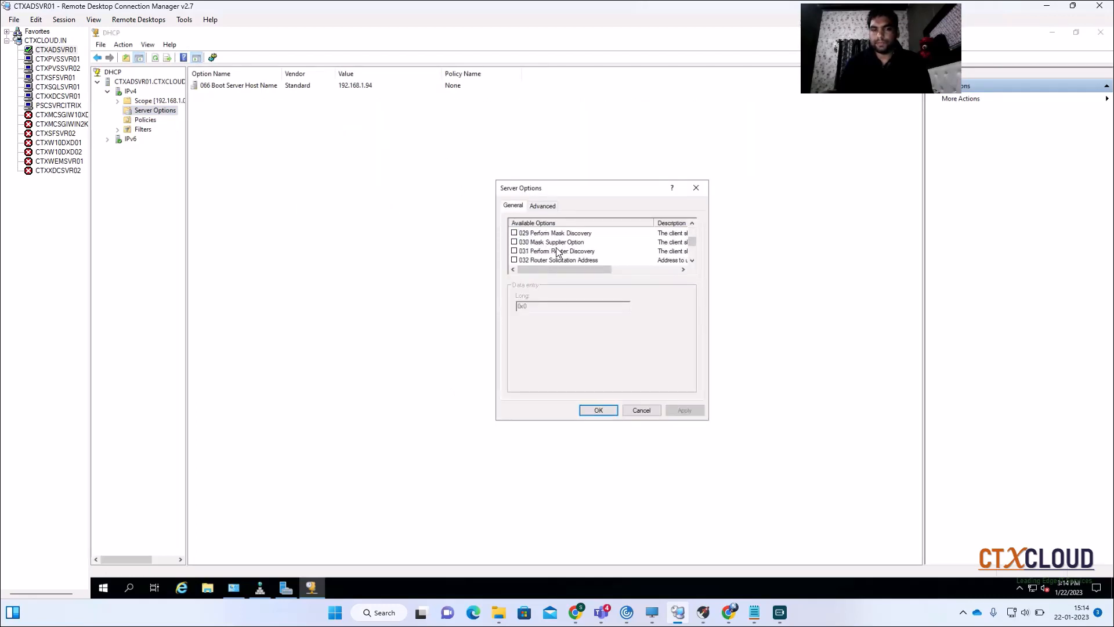
scroll(555, 254, down, 10)
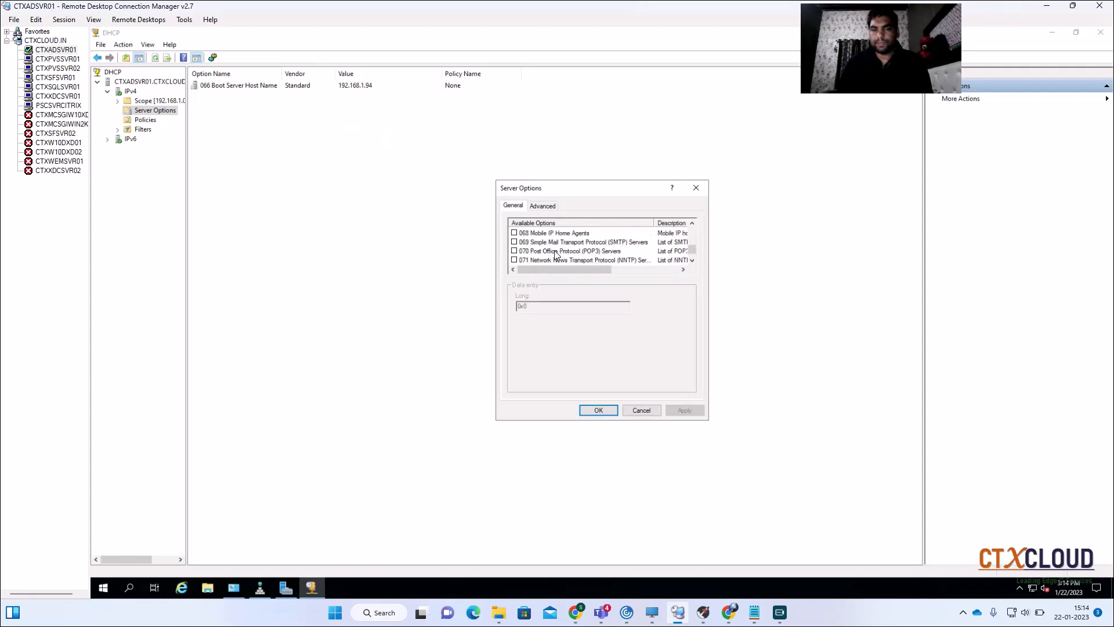
click(515, 251)
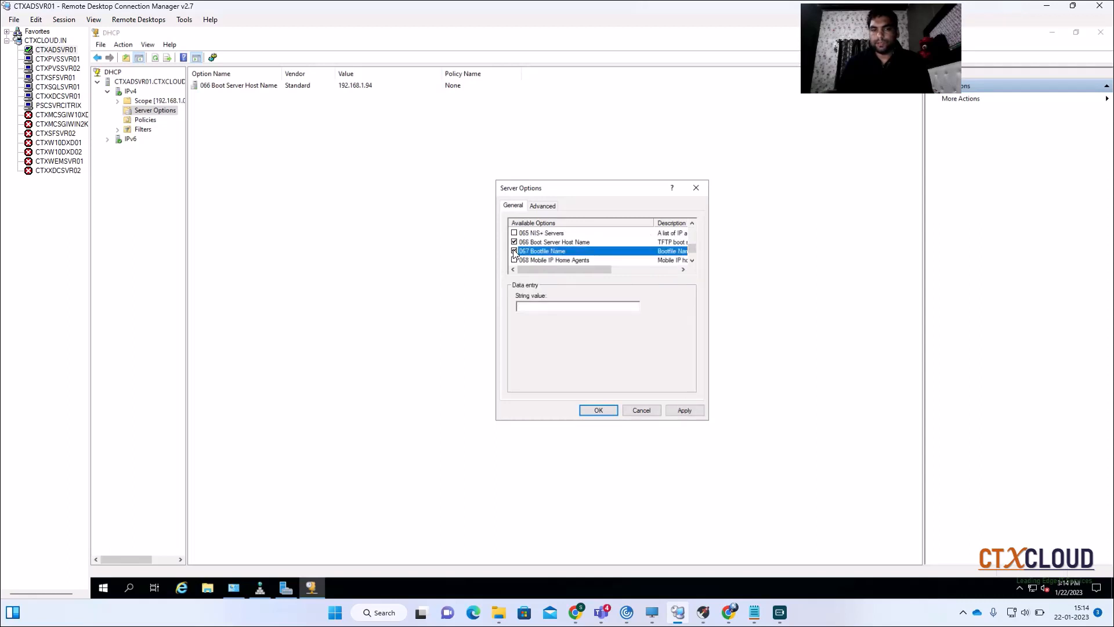
click(599, 306)
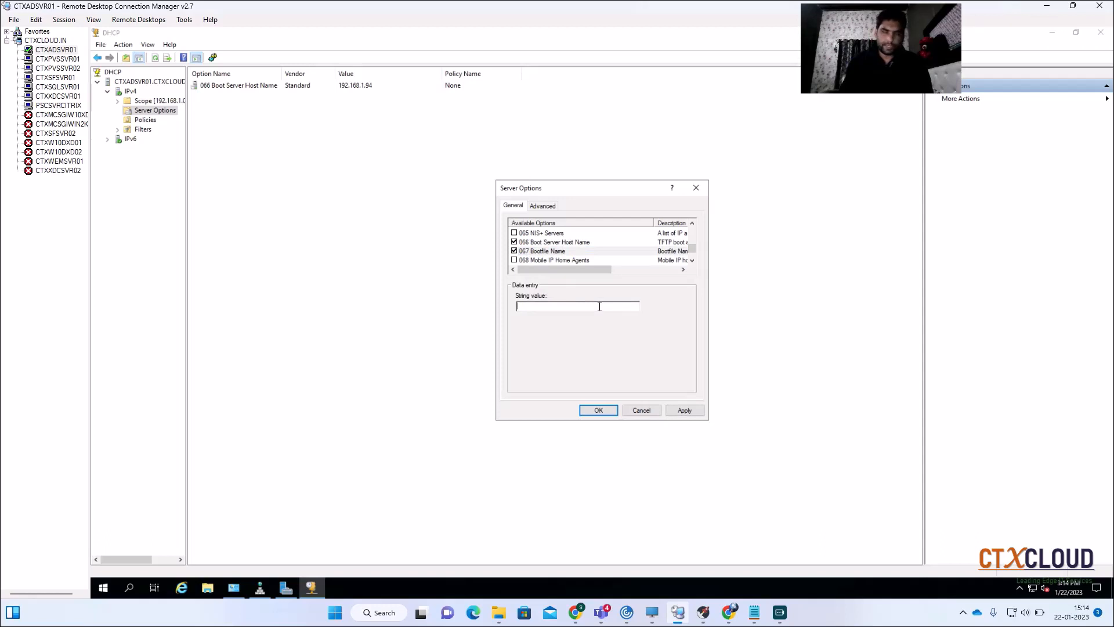
text(ARD)
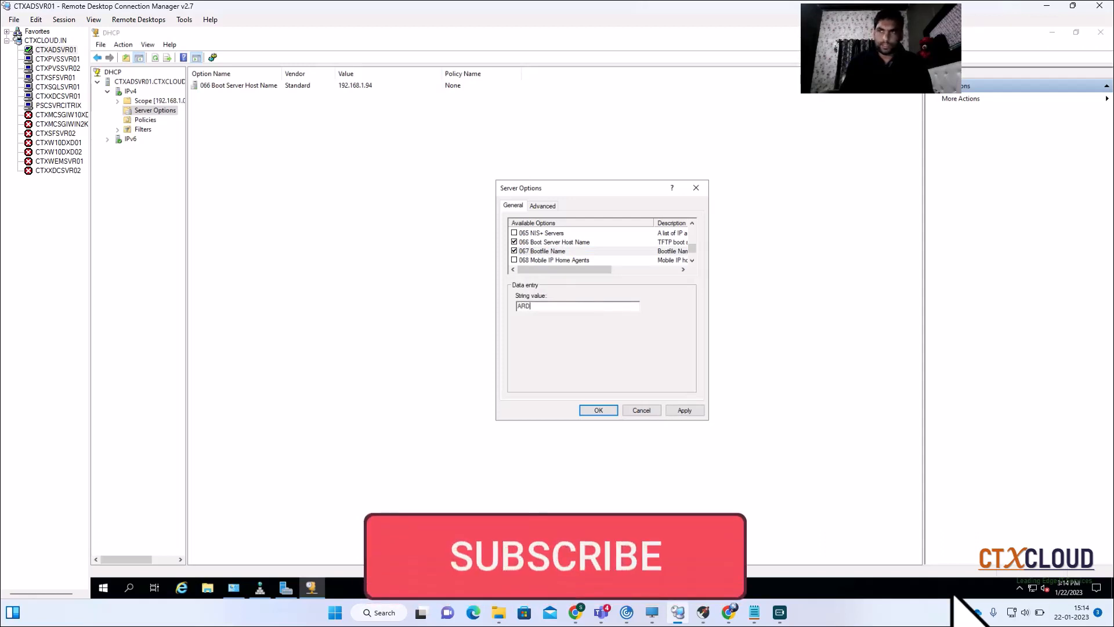
text(B)
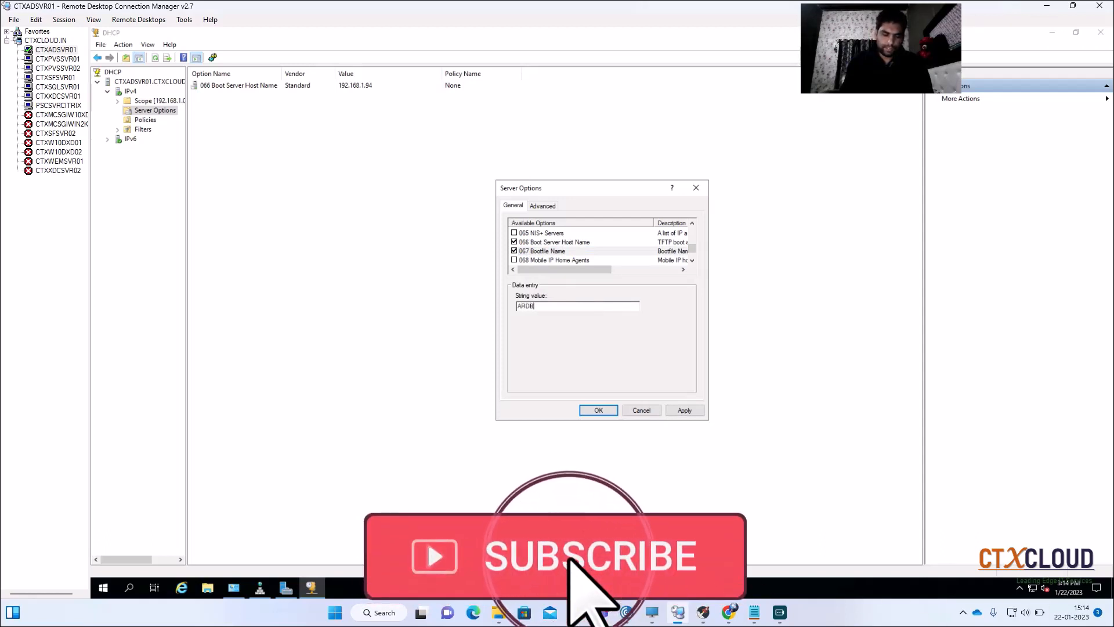
text(P)
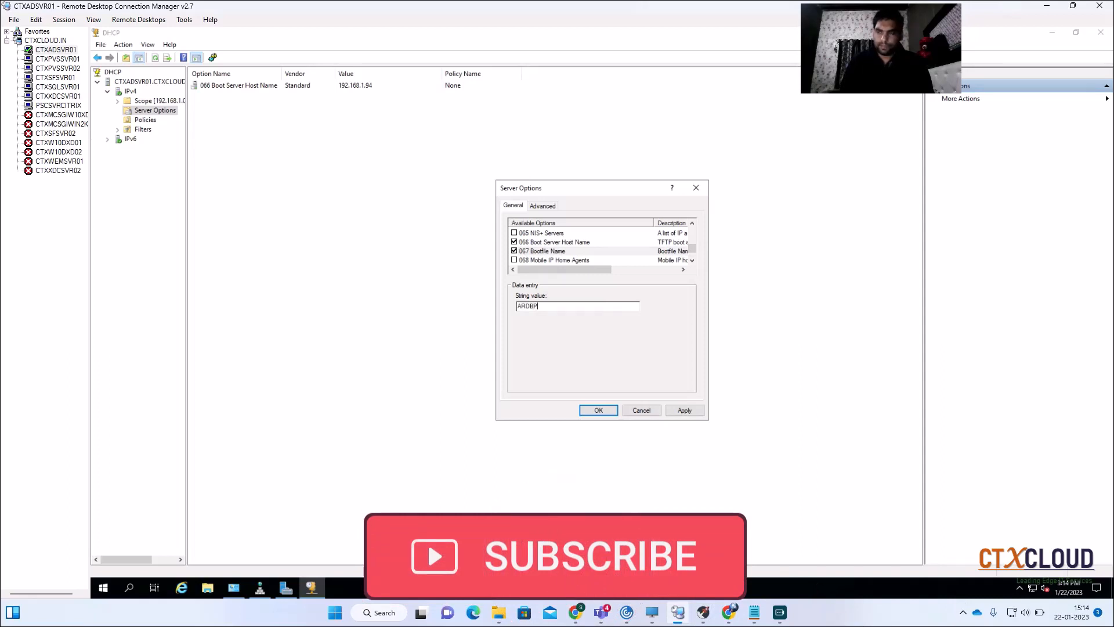
text(32.)
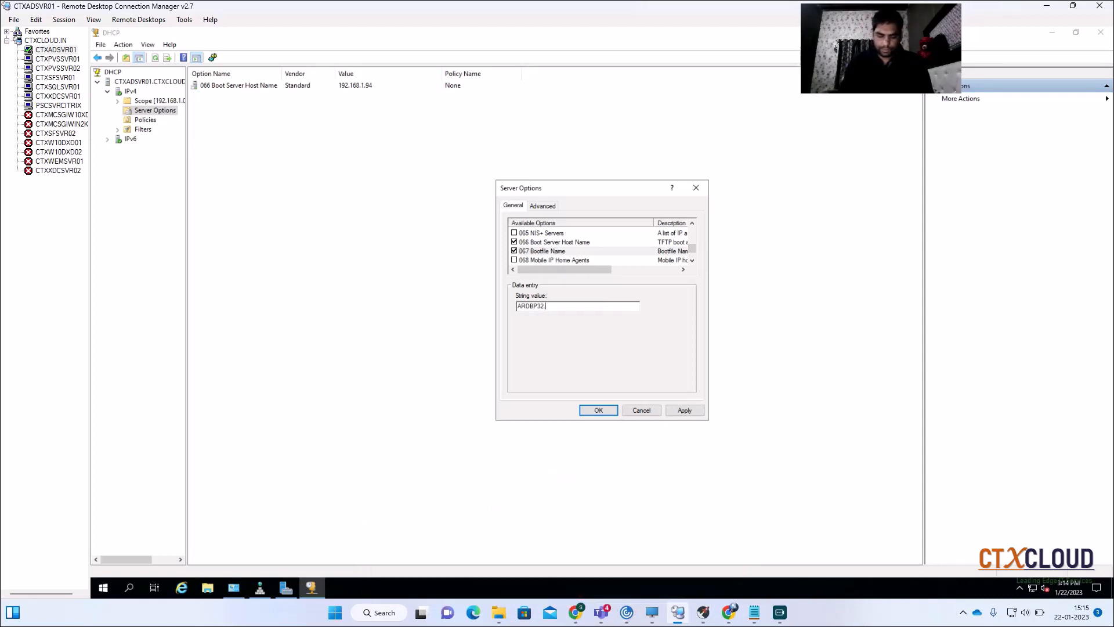
text(BIN)
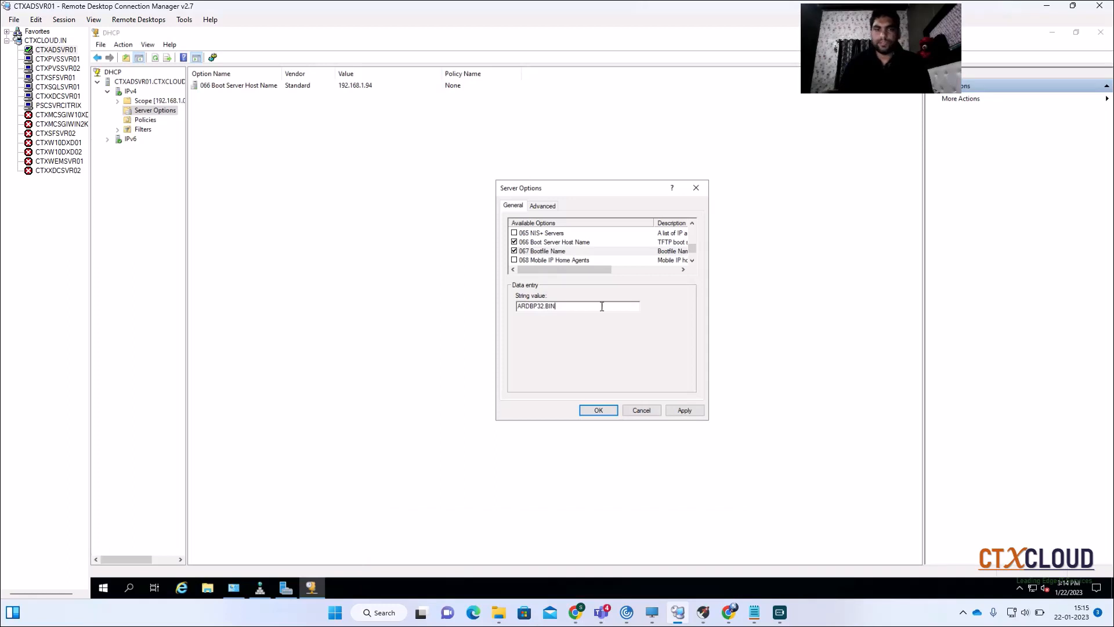
click(597, 411)
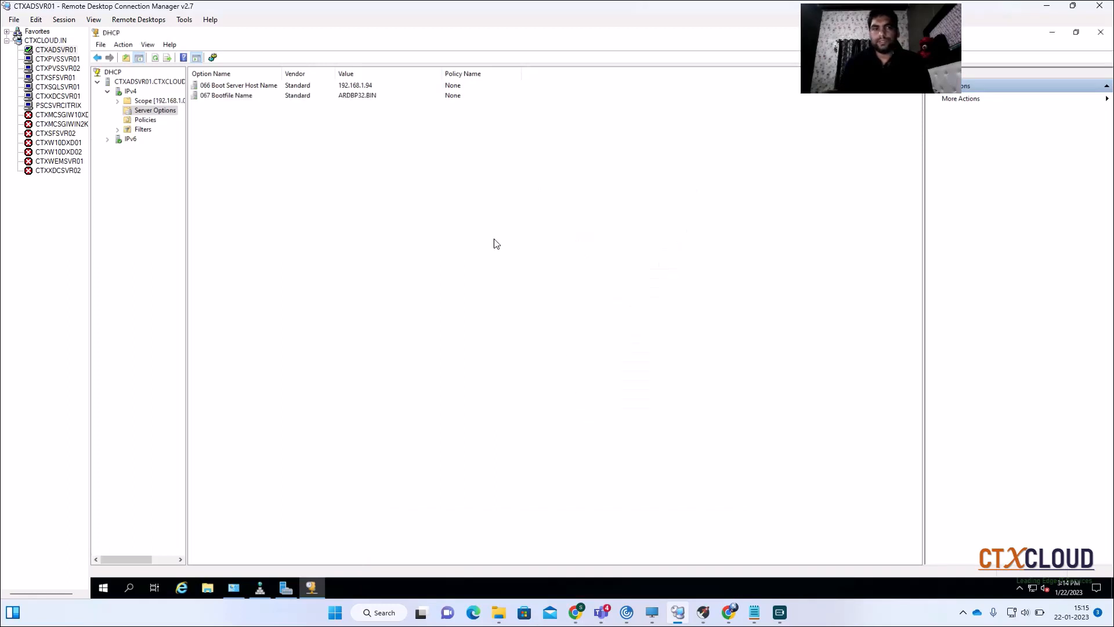
- Refresh the server options list, expand the IPv4 scope to view its contents, and switch back to the Citrix ADC page in the browser
right_click(439, 189)
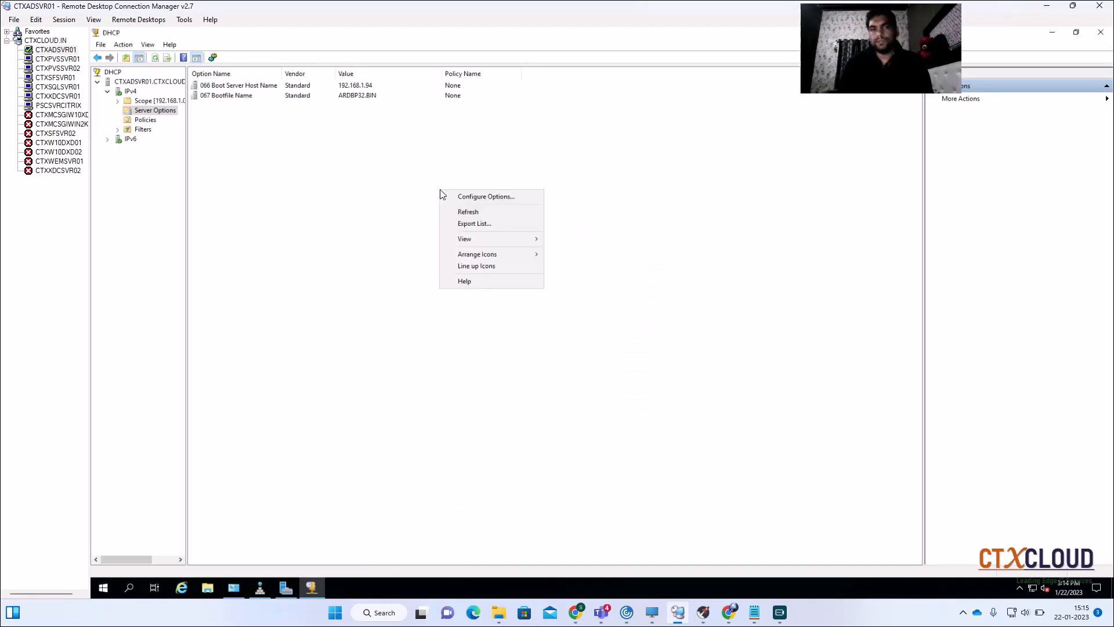
click(477, 213)
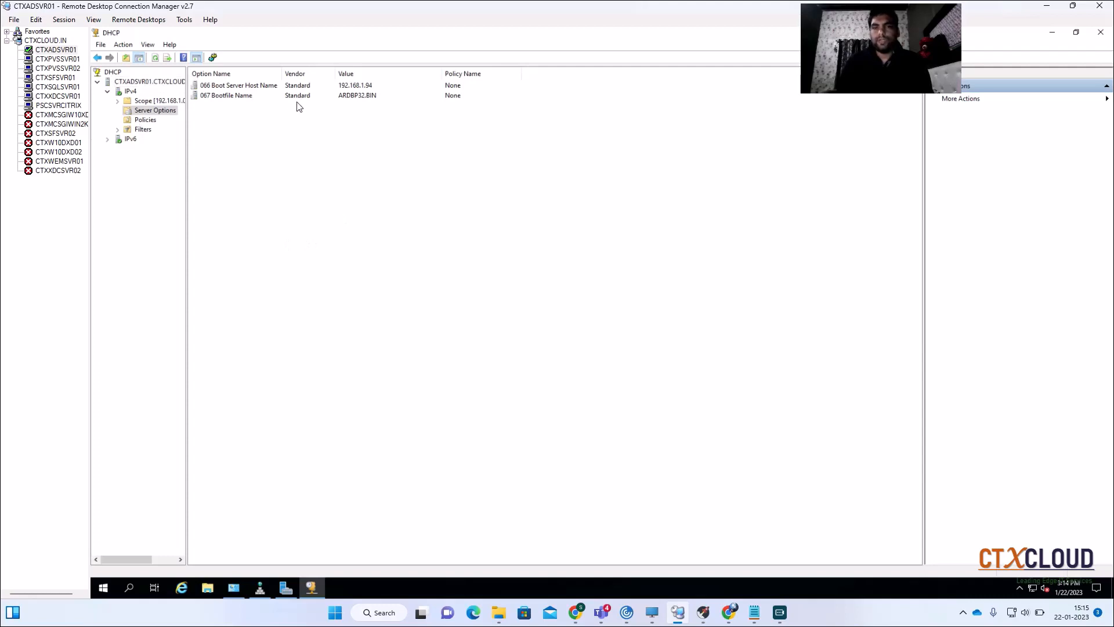
double_click(153, 102)
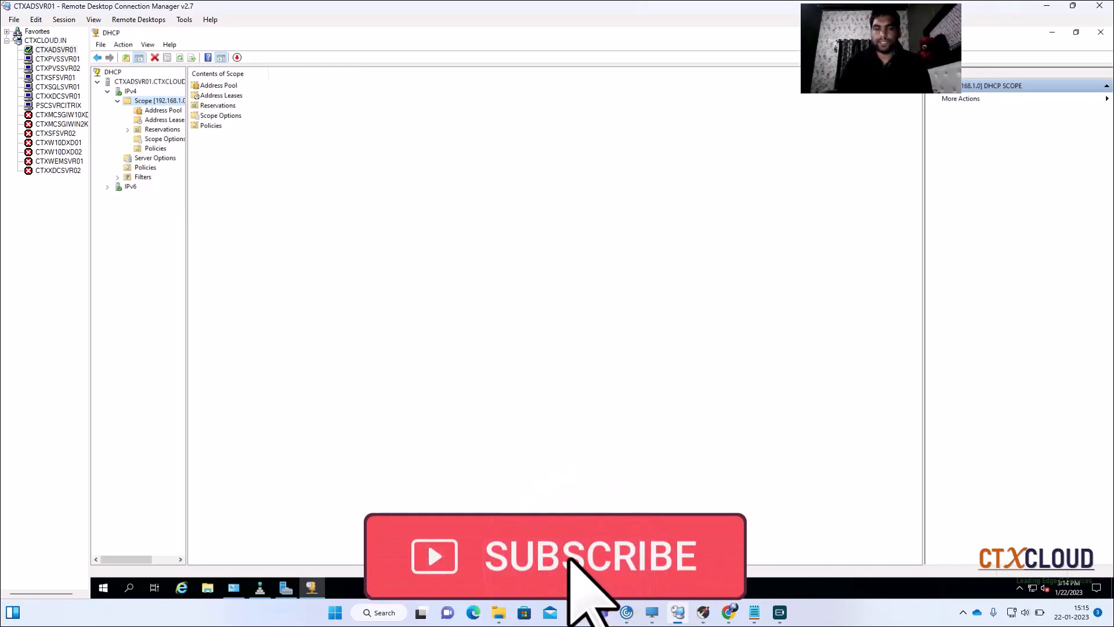
click(576, 612)
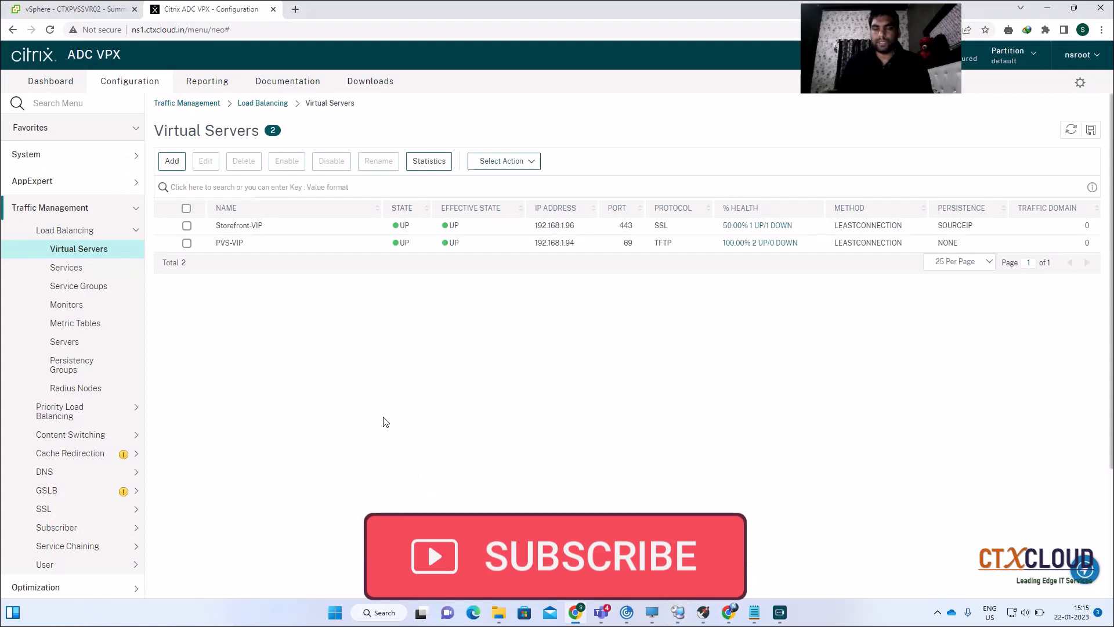